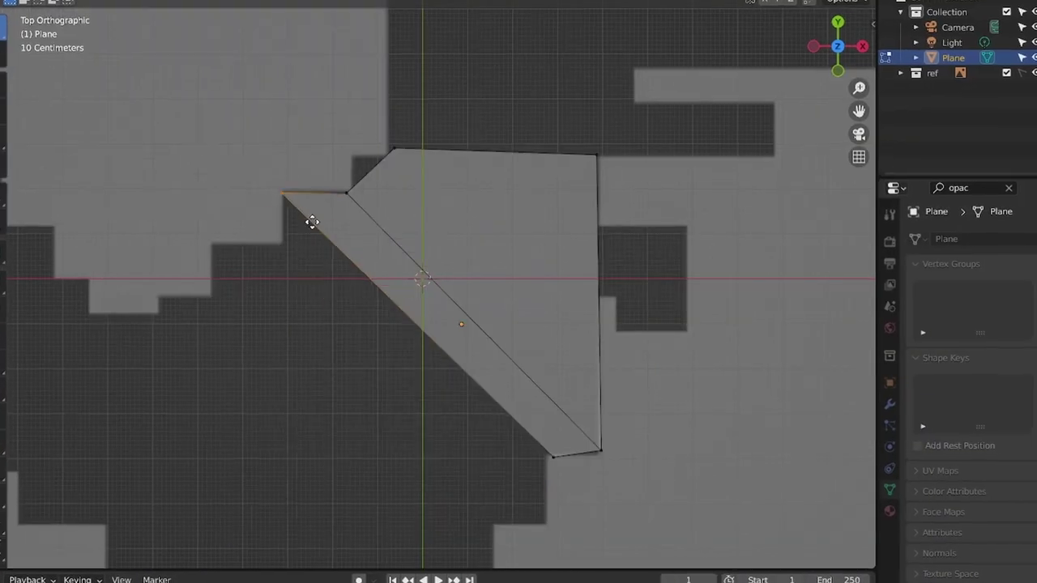
- Extrude the plane's outer edge into strips along the dinosaur reference, then open the Dino 2nd project
key("e")
left_click(421, 440)
key("e")
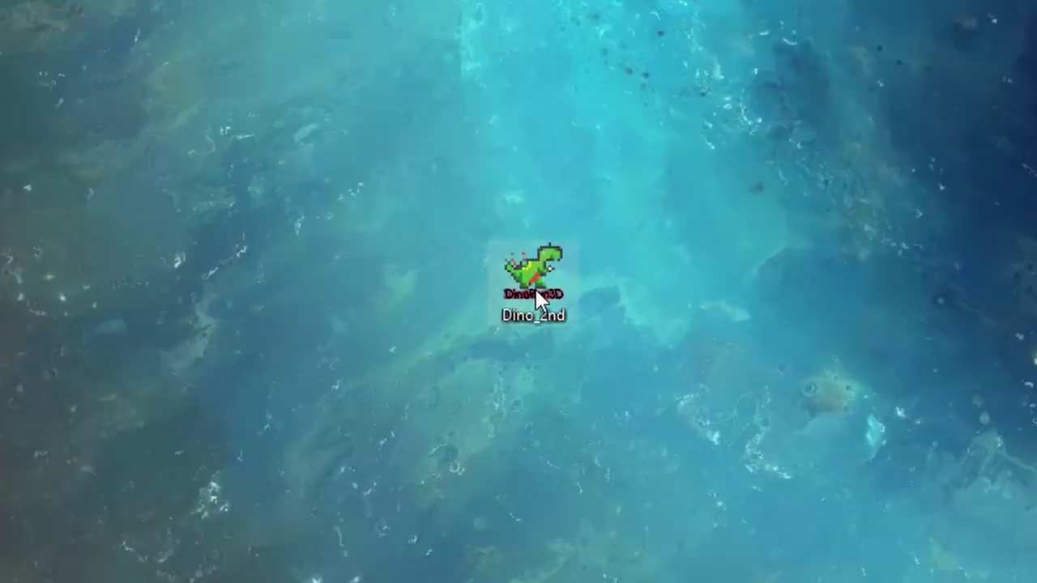
double_click(502, 295)
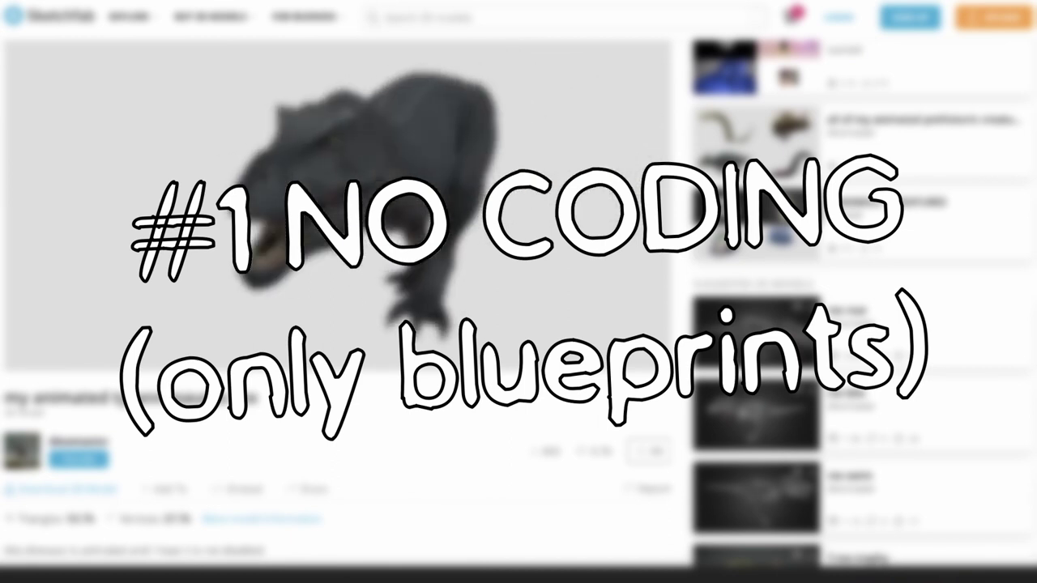
left_click(65, 489)
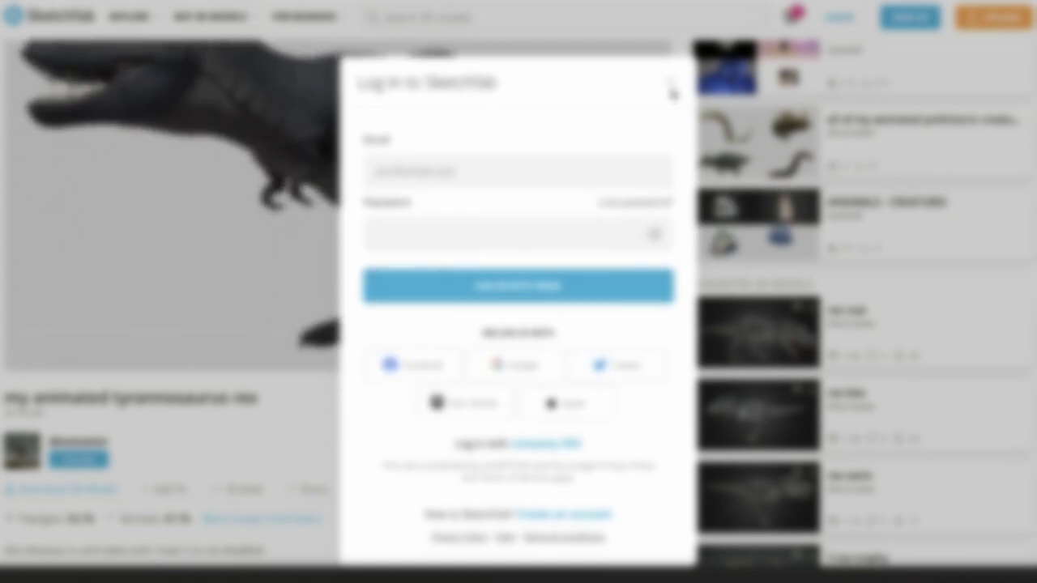
left_click(669, 86)
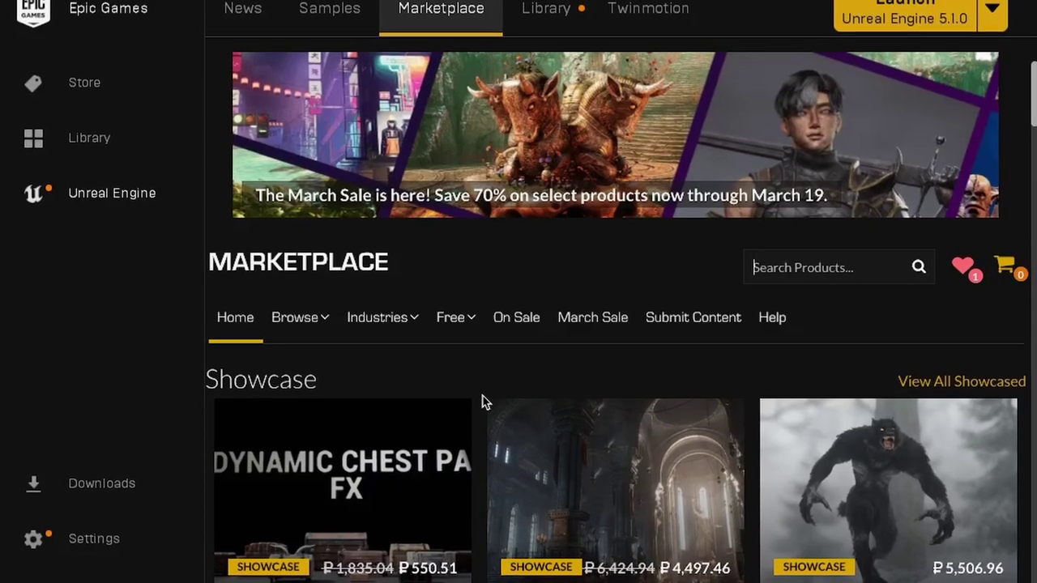
- Search the Marketplace for 'dino', limit results to free products, then search 'dinosaur'
type("di")
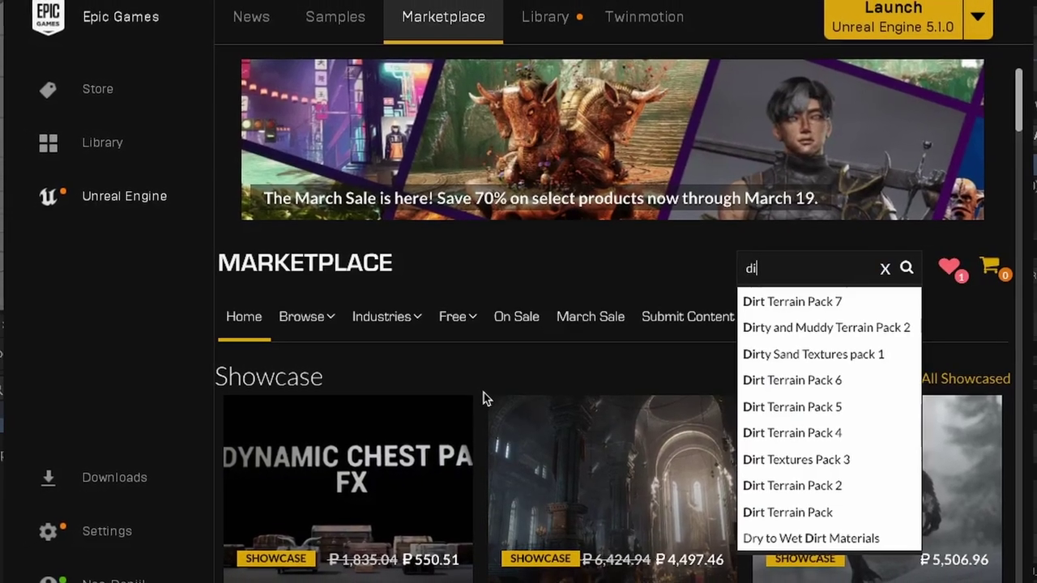
type("no")
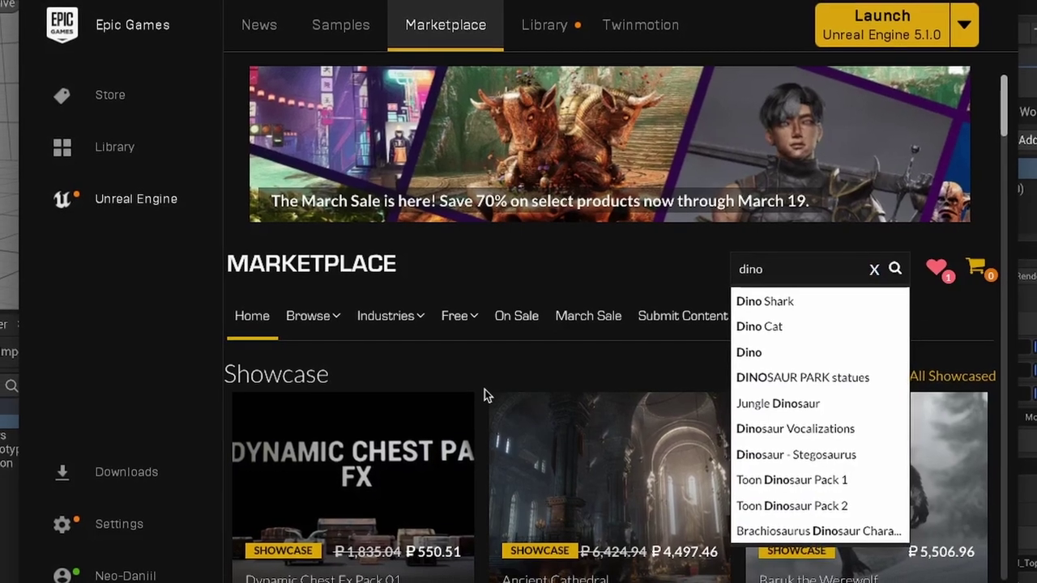
key("Return")
scroll(550, 356, "down", 1)
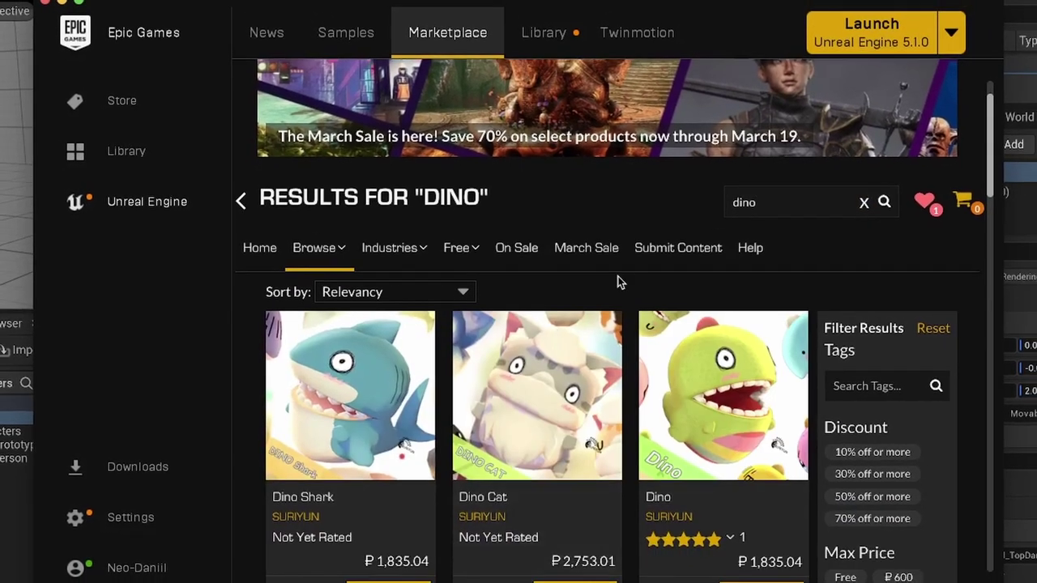
scroll(624, 258, "down", 5)
left_click(840, 285)
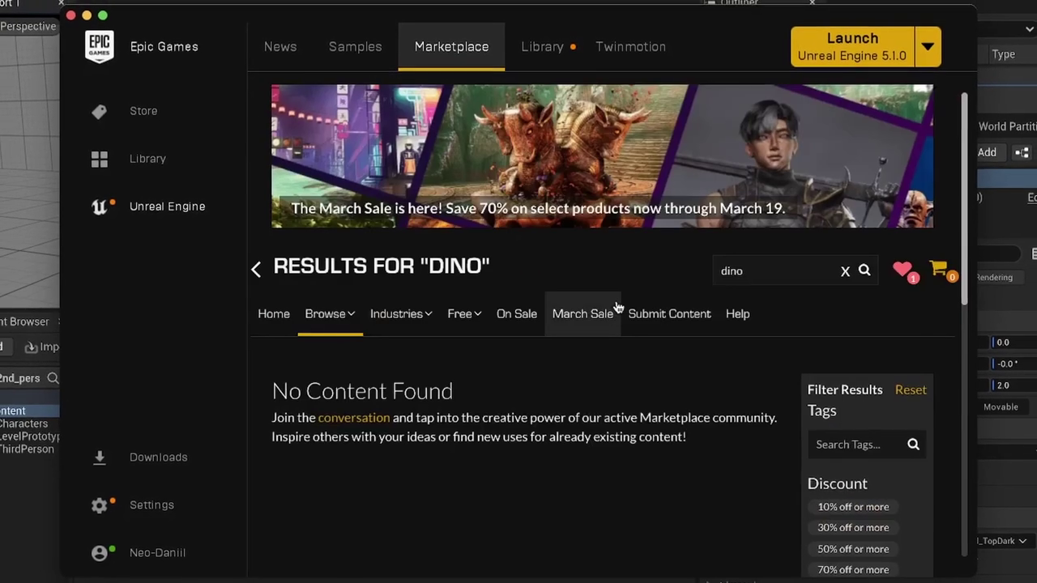
key("Return")
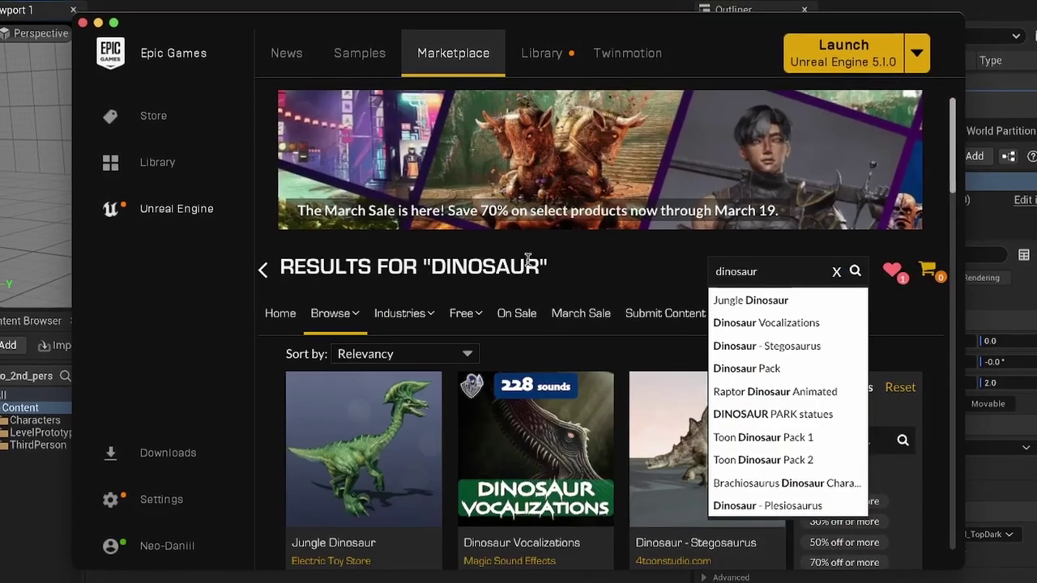
scroll(878, 450, "down", 1)
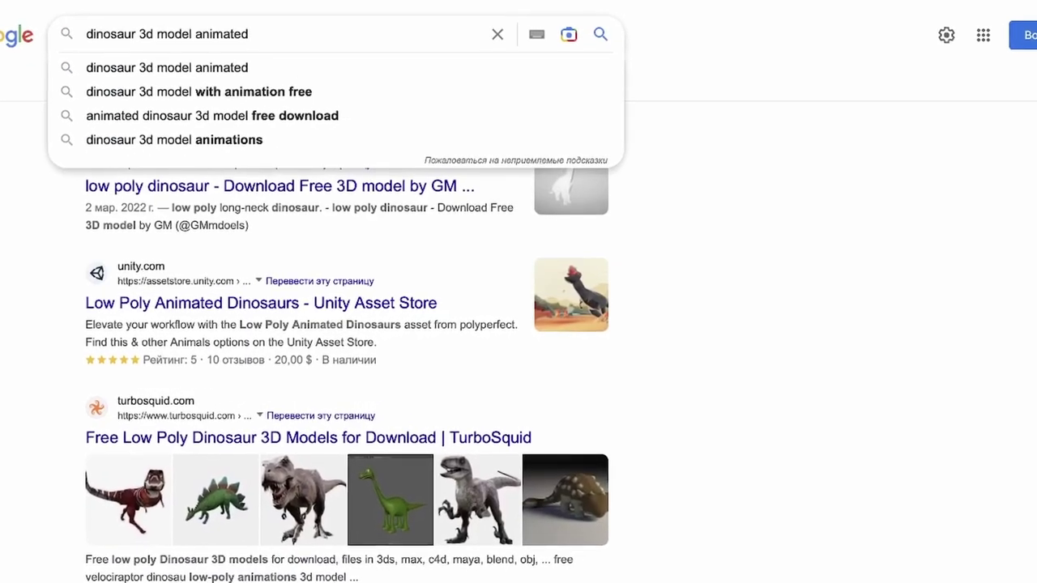
- Run the 'animated dinosaur 3d model free download' Google search and browse the results
key("Return")
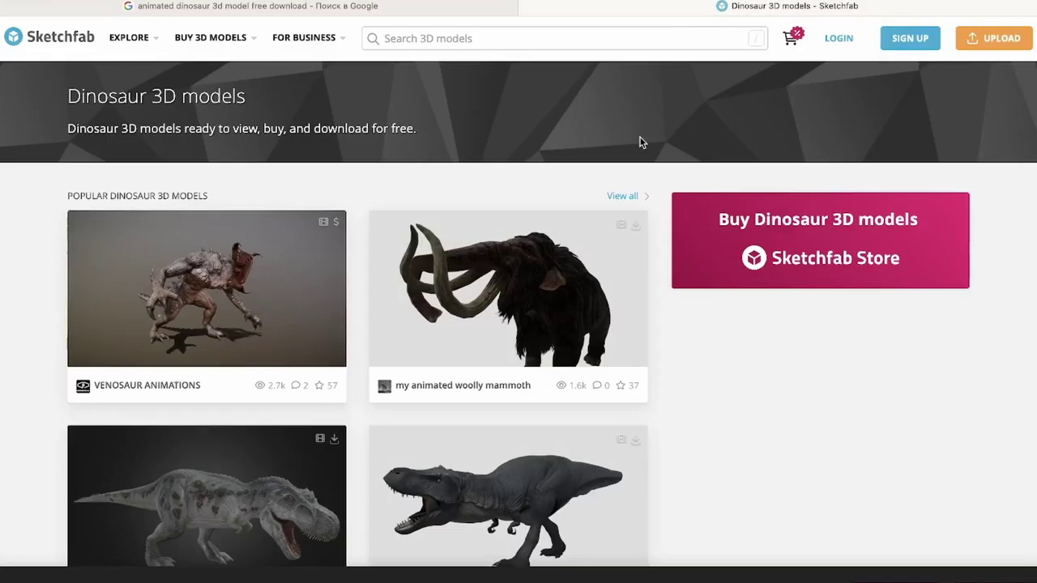
scroll(212, 298, "down", 2)
scroll(559, 332, "down", 1)
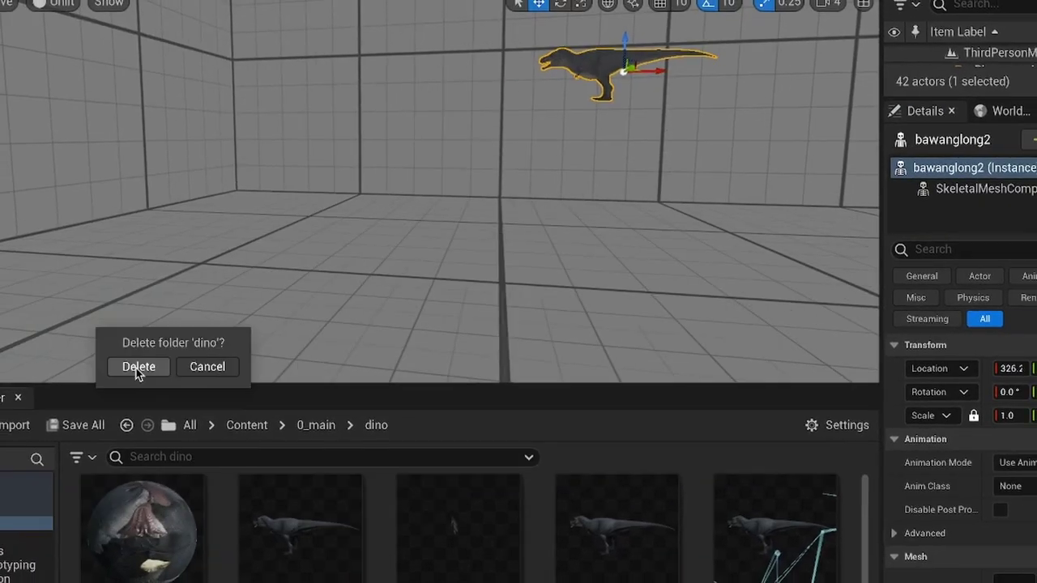
- Pick the imported dino skeletal mesh in the Content Browser to place it in the level
left_click(138, 364)
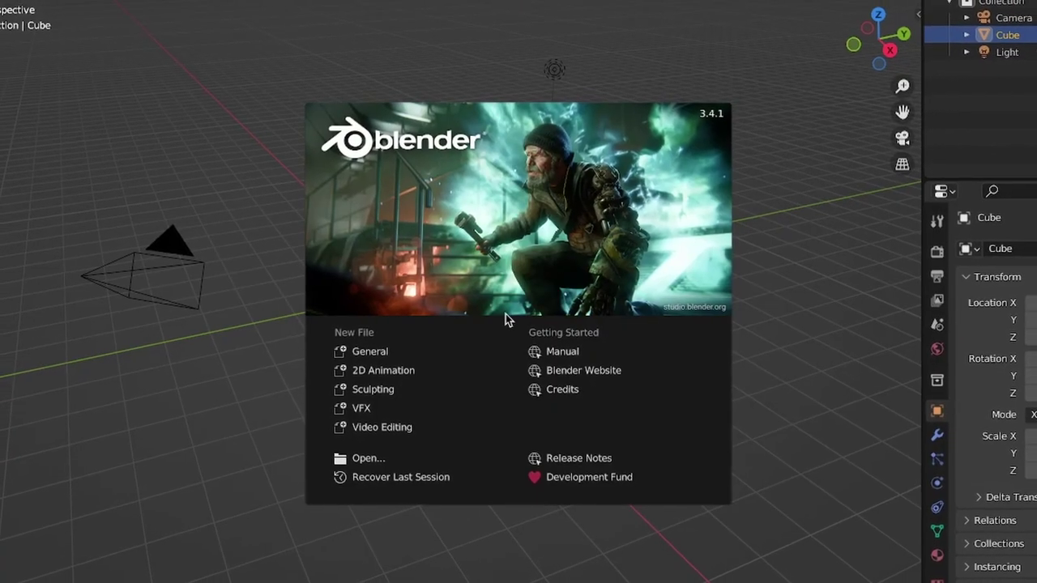
- Dismiss the Blender splash screen and pull the plane's left vertex out to the reference outline
left_click(478, 297)
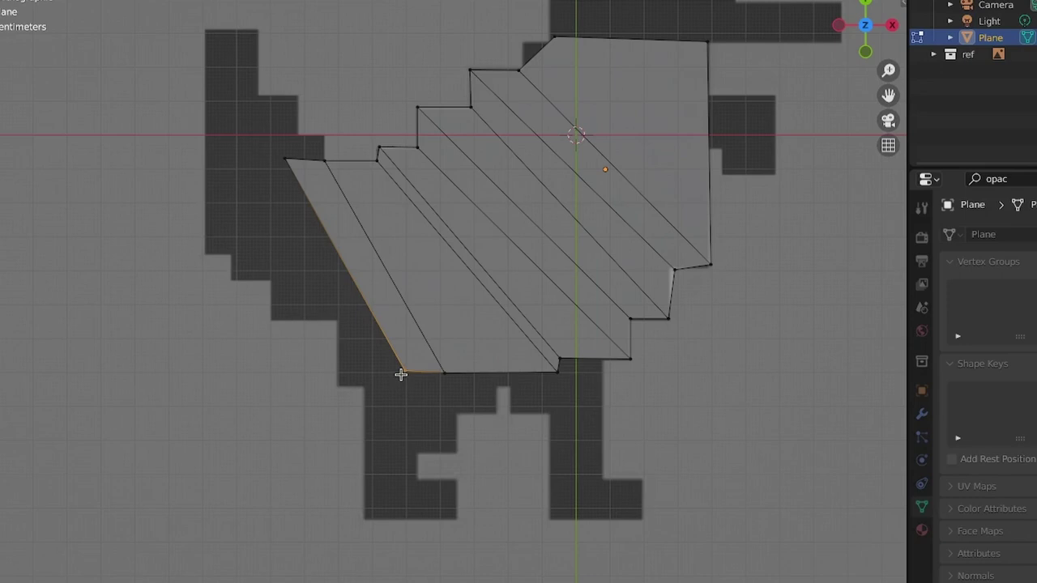
left_click_drag(398, 370, 111, 104)
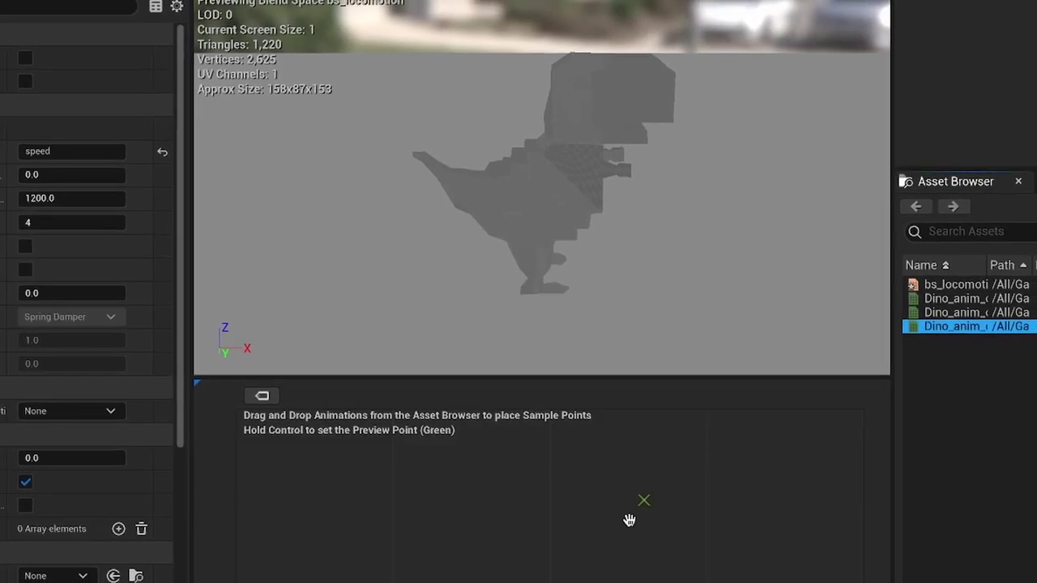
- Place a Dino animation as a sample point on the bs_locomotion speed axis
left_click_drag(629, 519, 632, 499)
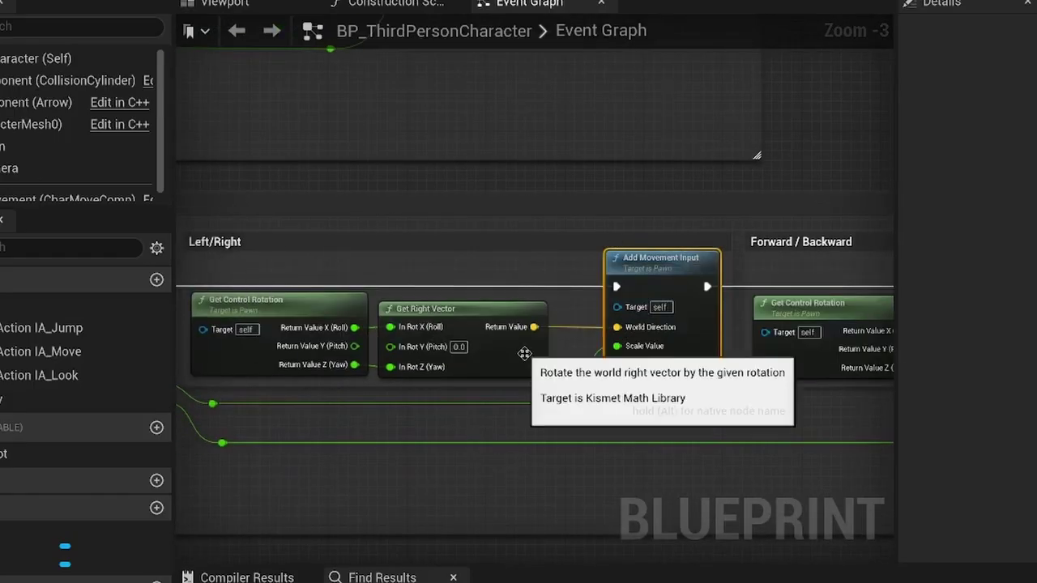
- Bring the IA_Move graph into view and select the Add Movement Input node
right_click_drag(524, 354, 605, 384)
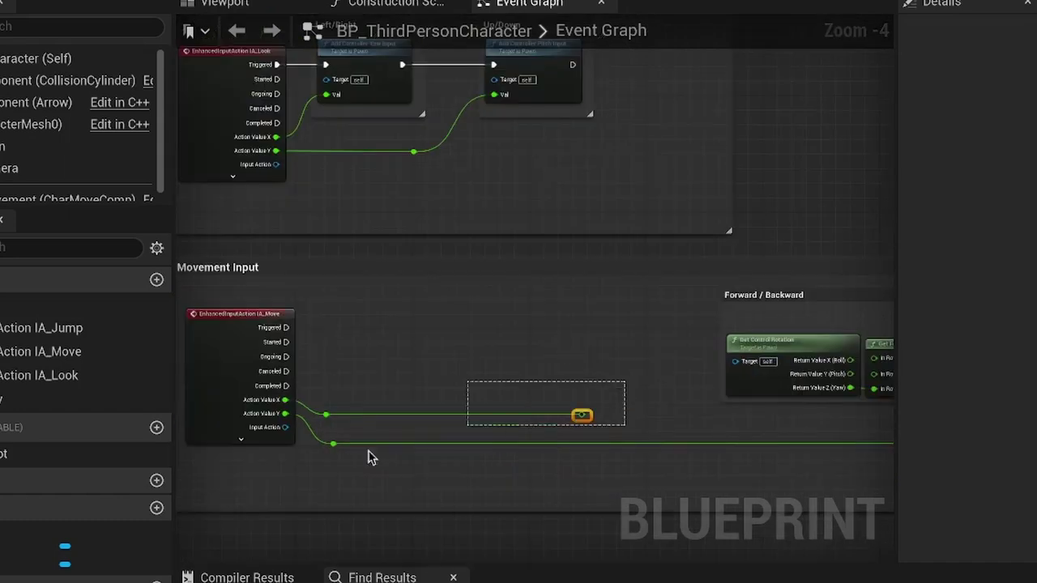
right_click_drag(309, 415, 288, 413)
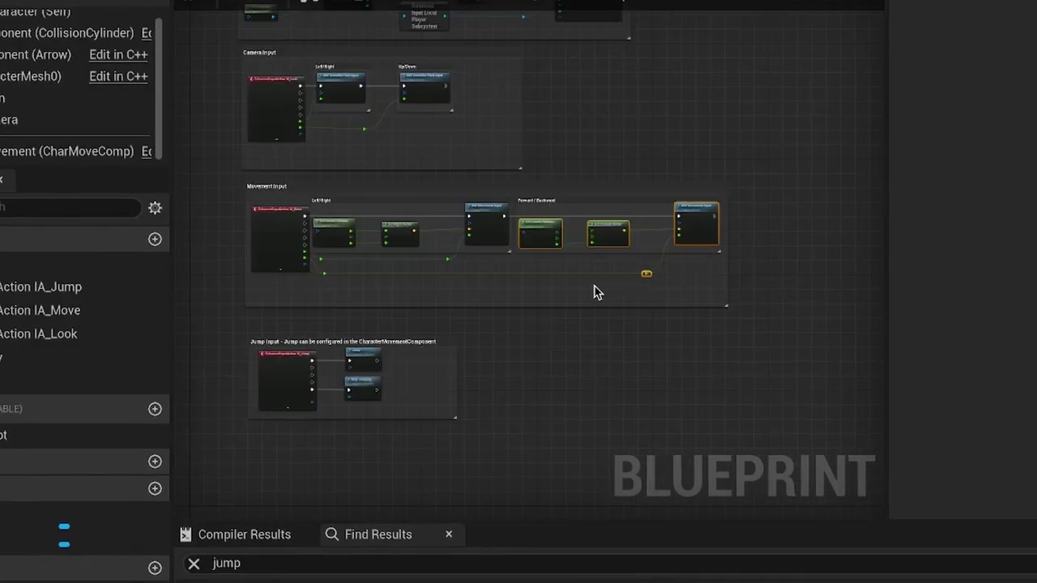
scroll(544, 198, "up", 4)
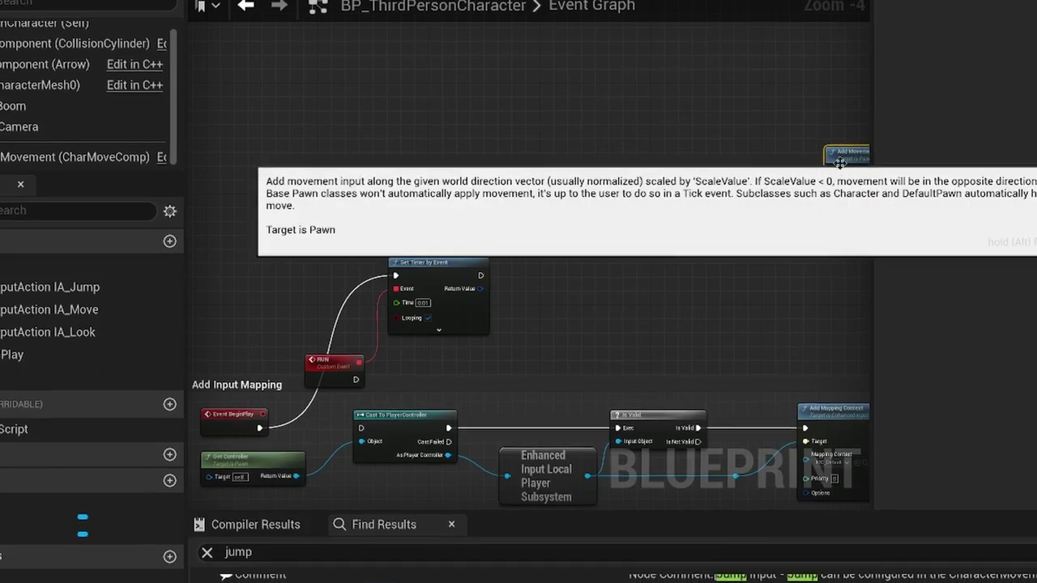
left_click(848, 158)
scroll(628, 309, "down", 1)
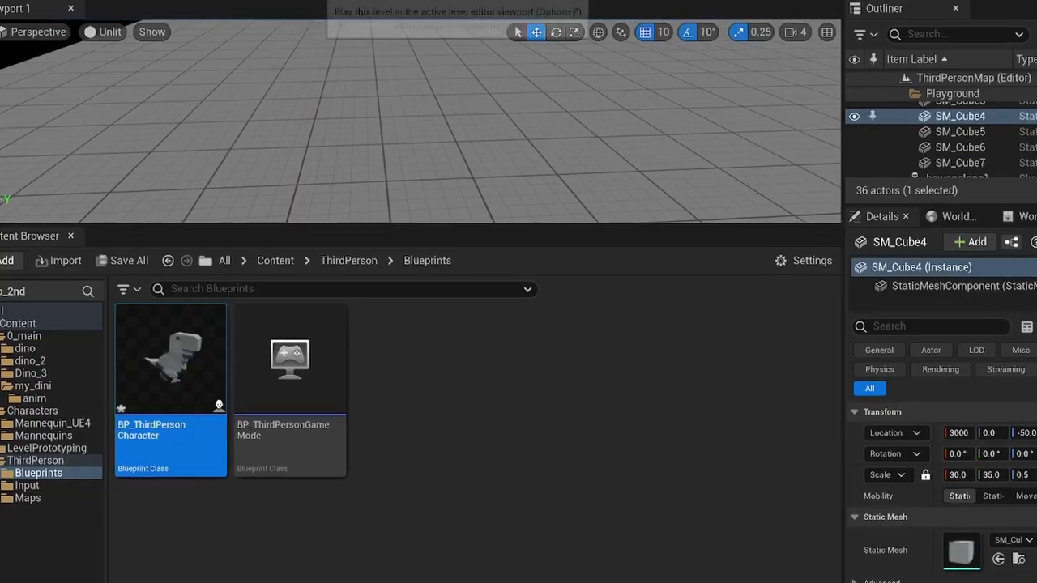
- Play the level, walk the dino forward, and scrub the animation to frame 235
left_click(458, 2)
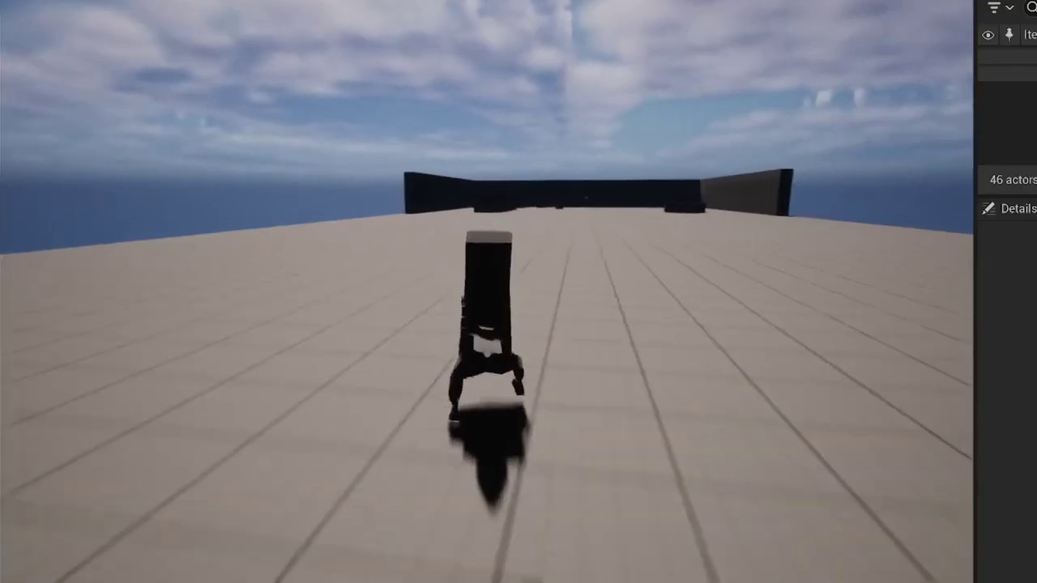
key("w")
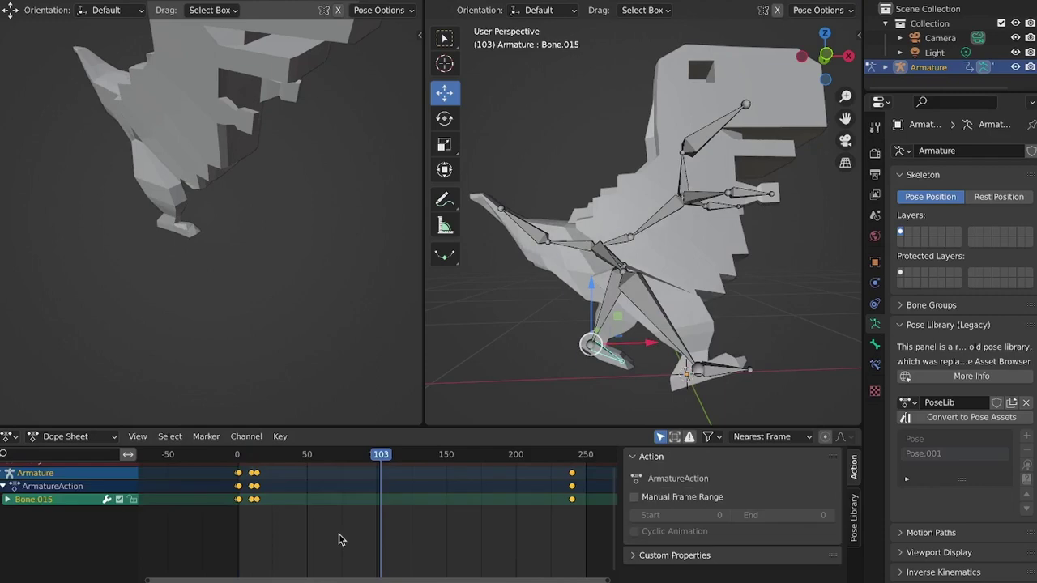
left_click_drag(340, 539, 571, 552)
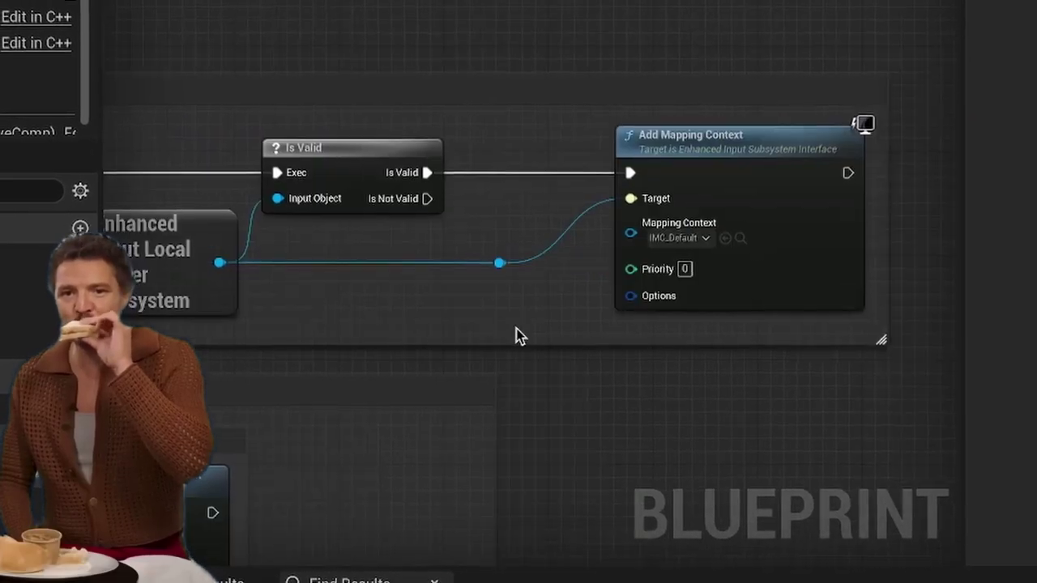
- Wire a new event node after Add Mapping Context, then compile the animation blueprint
left_click_drag(847, 172, 964, 174)
type("set veloci")
key("ctrl+BackSpace")
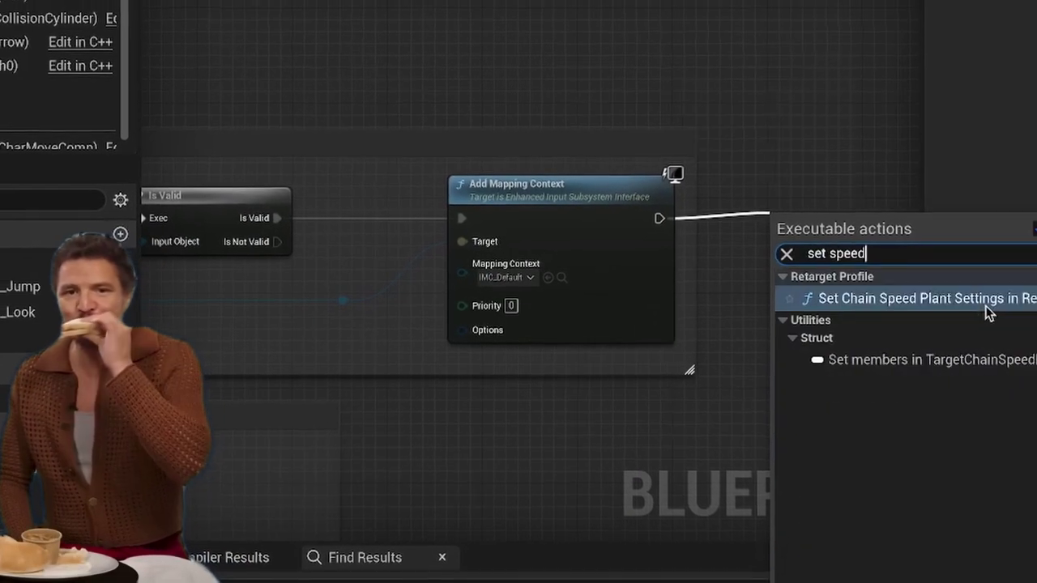
scroll(913, 420, "down", 5)
key("Return")
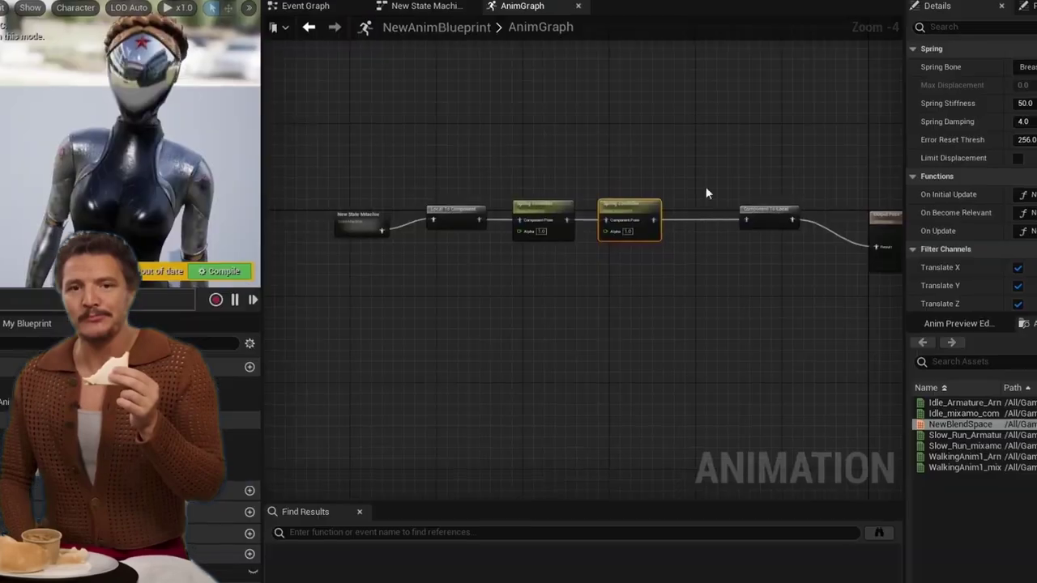
left_click(29, 7)
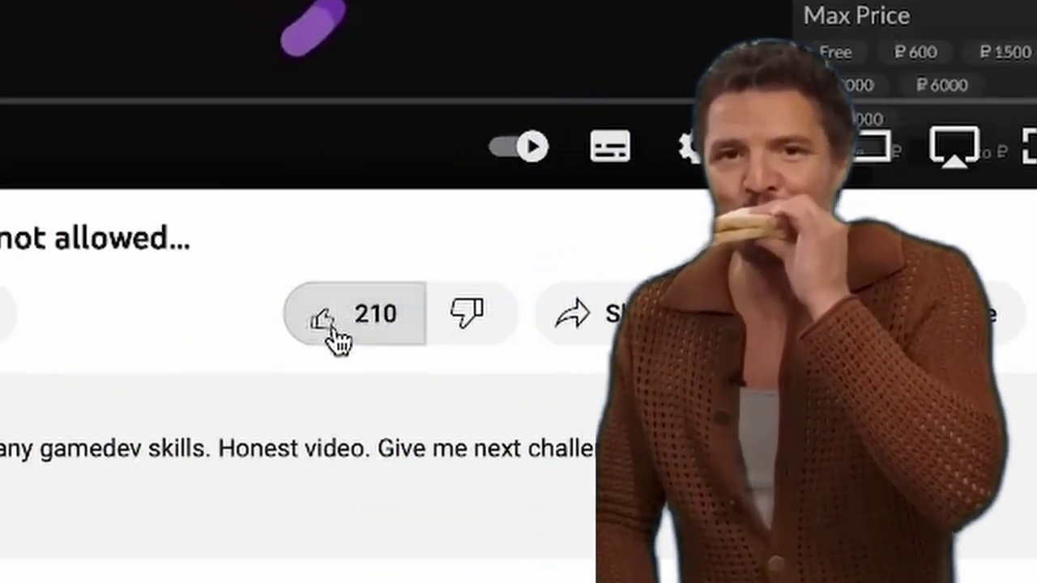
- Like the gamedev challenge video and open the channel's notification options
left_click(324, 319)
left_click(149, 298)
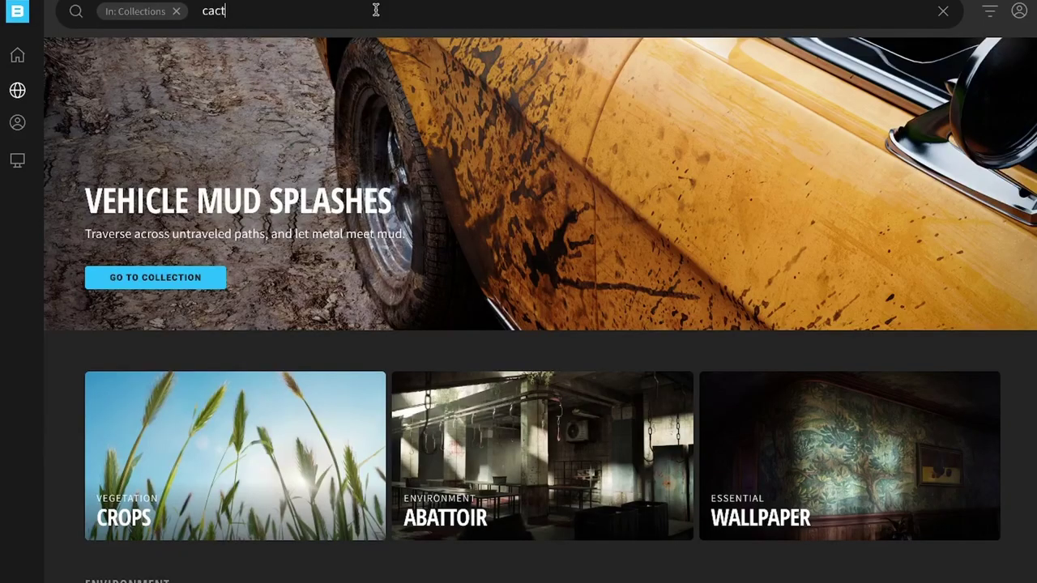
- Search Bridge for cactus, open the Cactus collection, and select the tall single cactus asset
type("us")
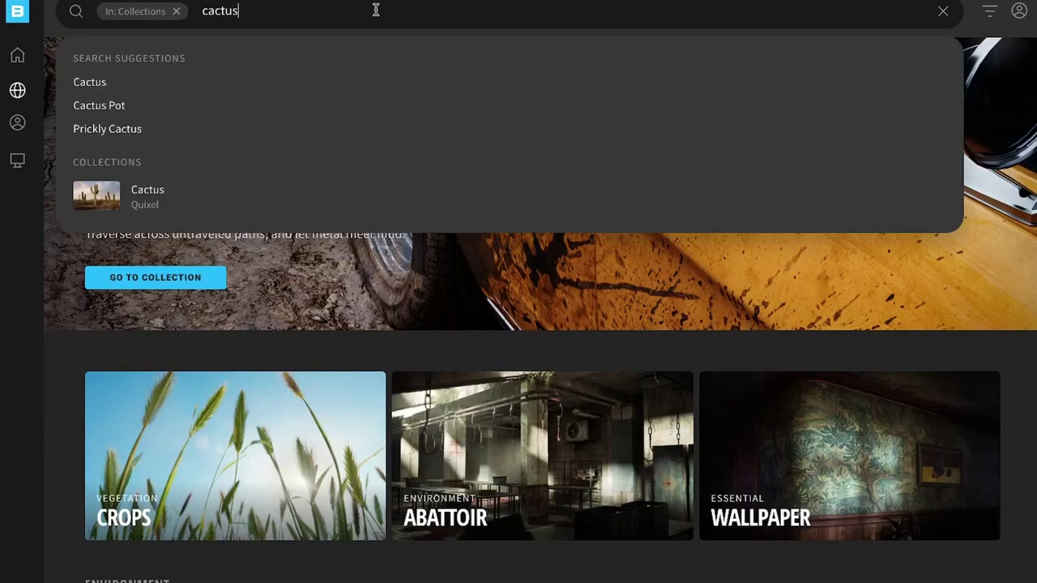
left_click(169, 189)
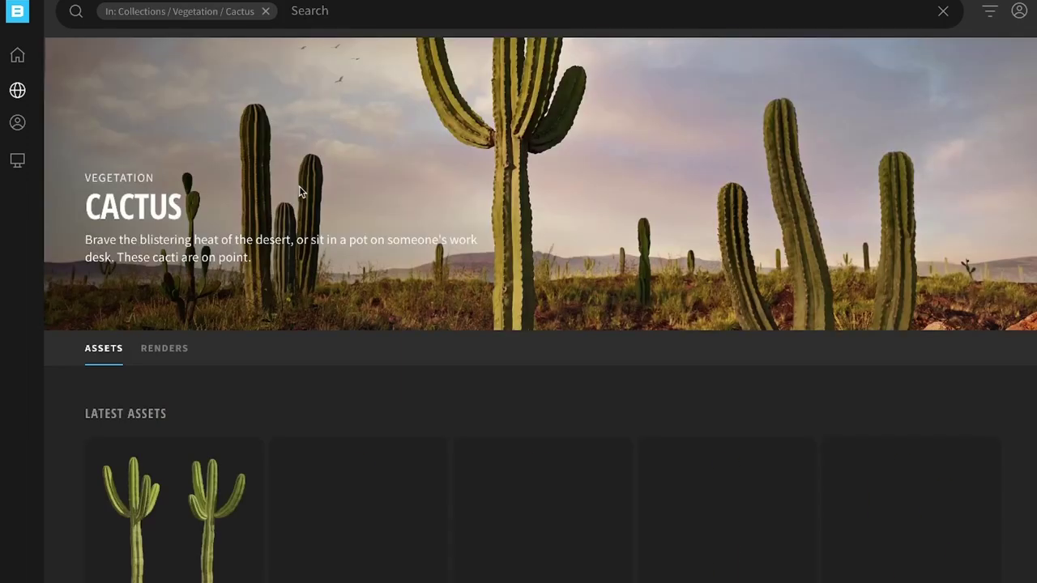
scroll(374, 368, "down", 3)
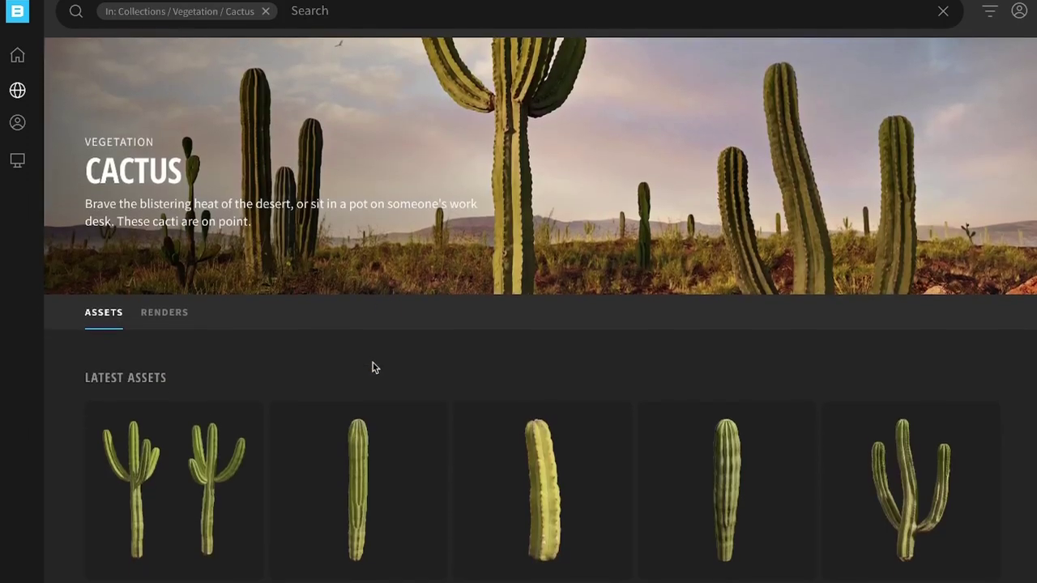
scroll(374, 367, "down", 2)
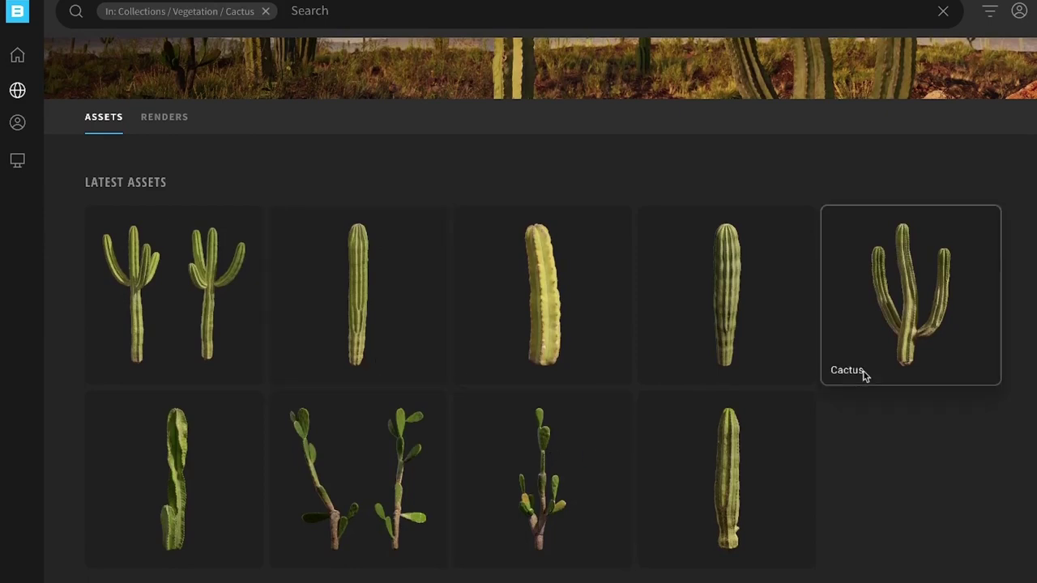
left_click(748, 347)
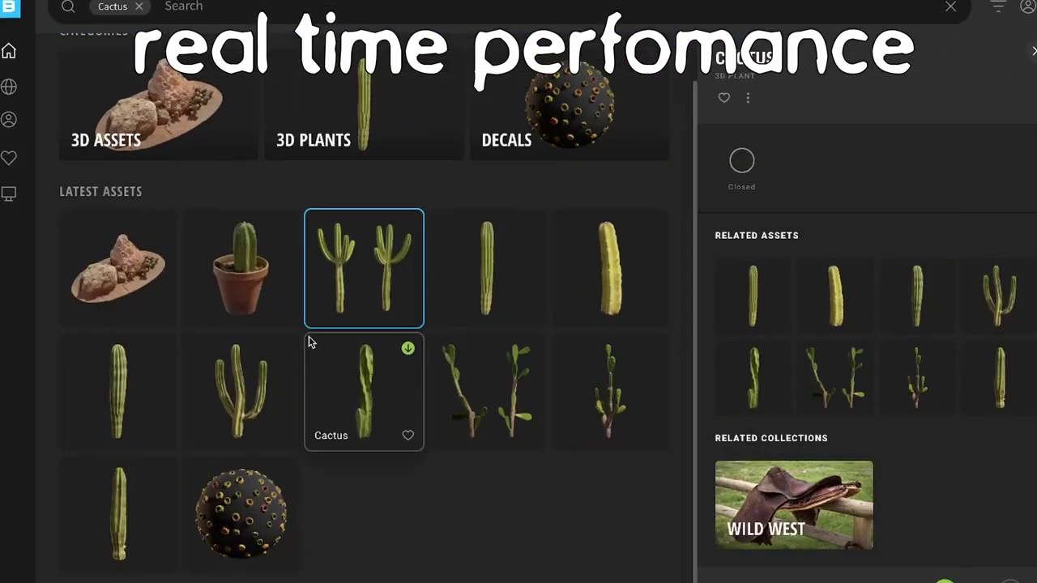
left_click(748, 308)
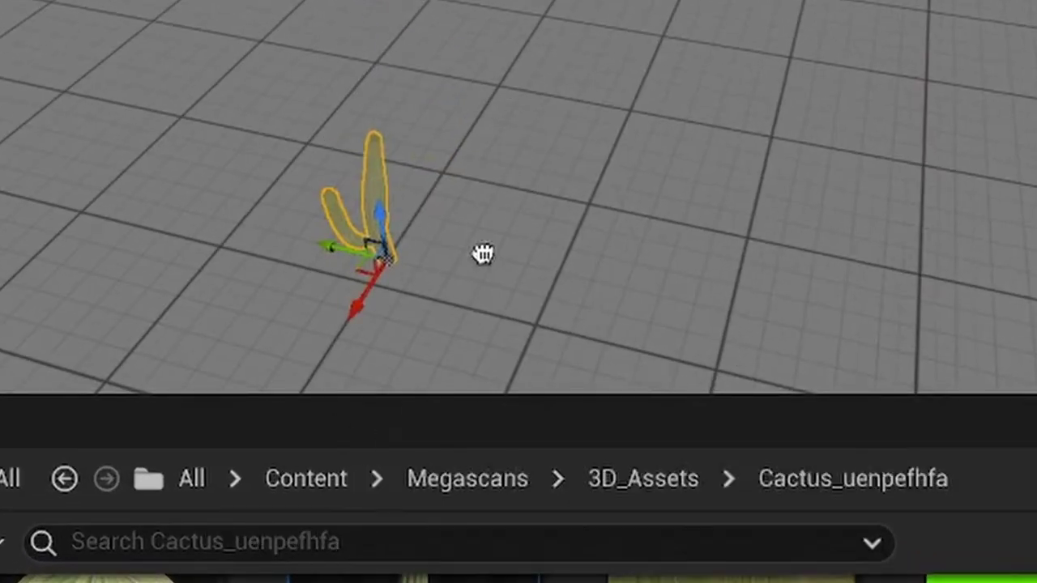
- Place a tall cactus and a three-armed cactus along the road, move one to X 1470, then play
left_click_drag(482, 253, 486, 194)
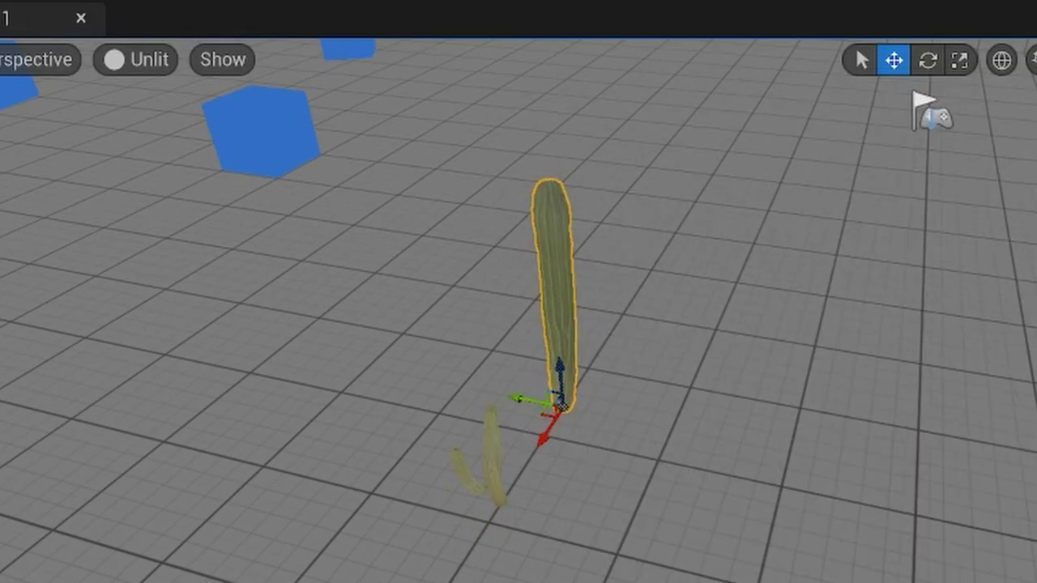
left_click_drag(524, 582, 671, 423)
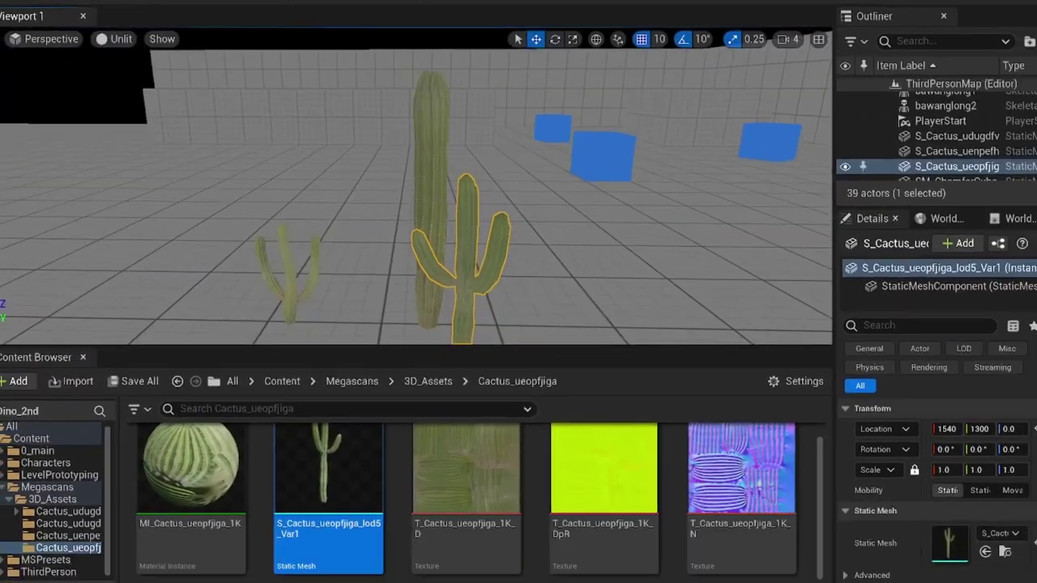
right_click_drag(375, 219, 375, 218)
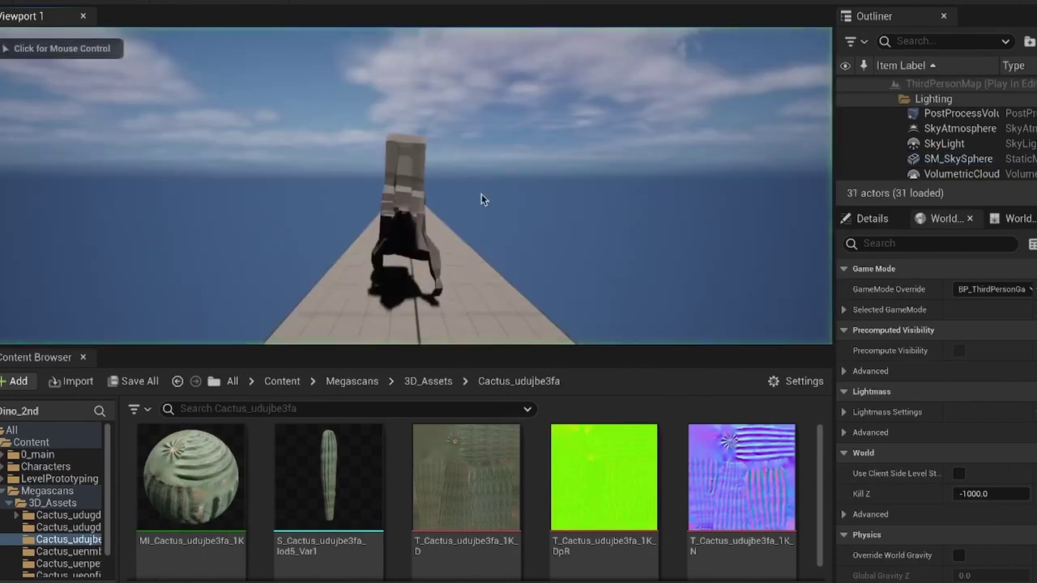
left_click(481, 199)
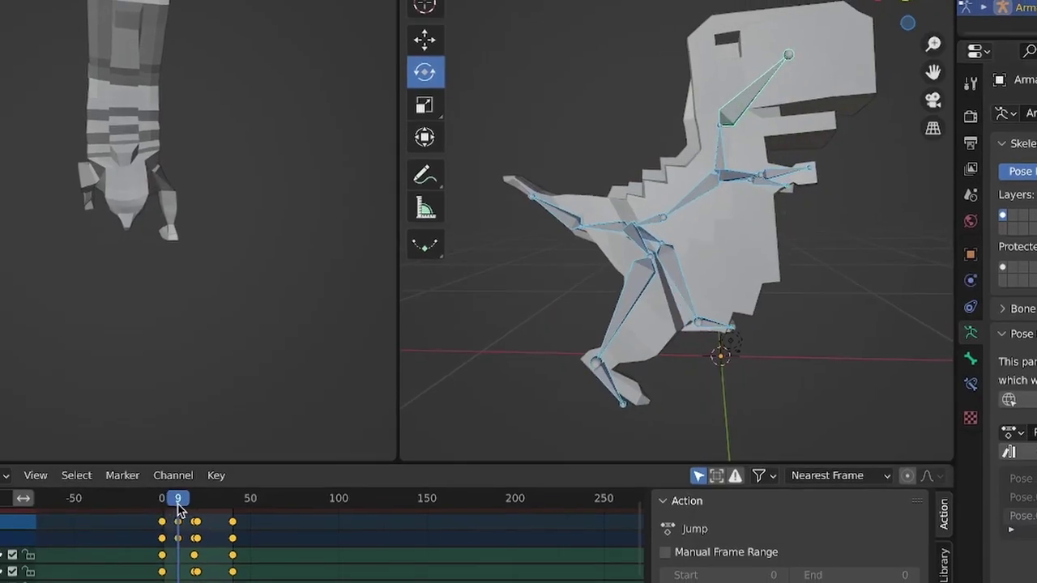
- Rotate the dinosaur's bones in Pose Mode around frame 40 of the Jump action
left_click_drag(191, 503, 245, 496)
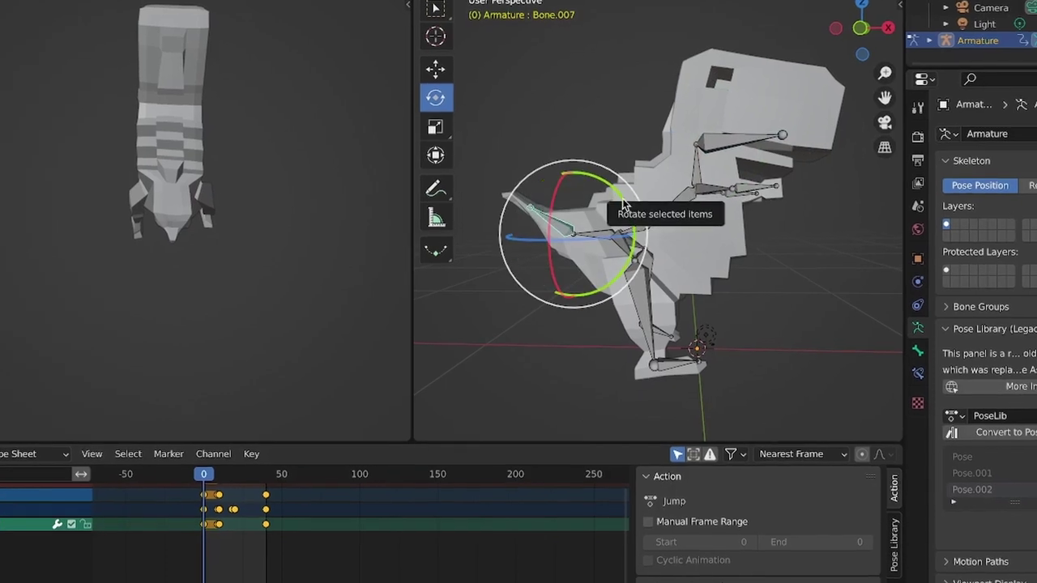
middle_click_drag(810, 225, 561, 199)
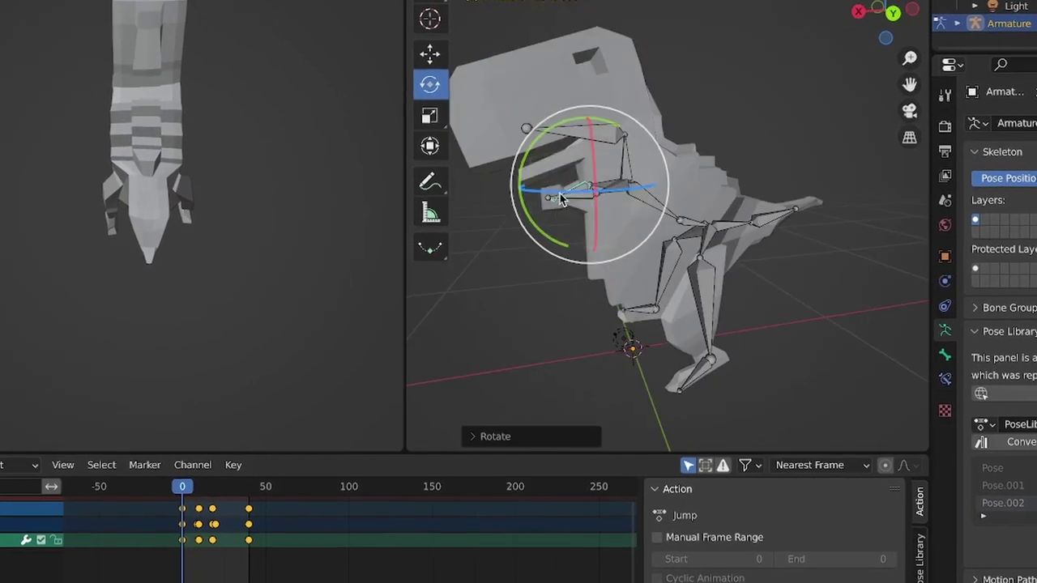
left_click_drag(598, 190, 598, 191)
middle_click_drag(597, 190, 723, 224)
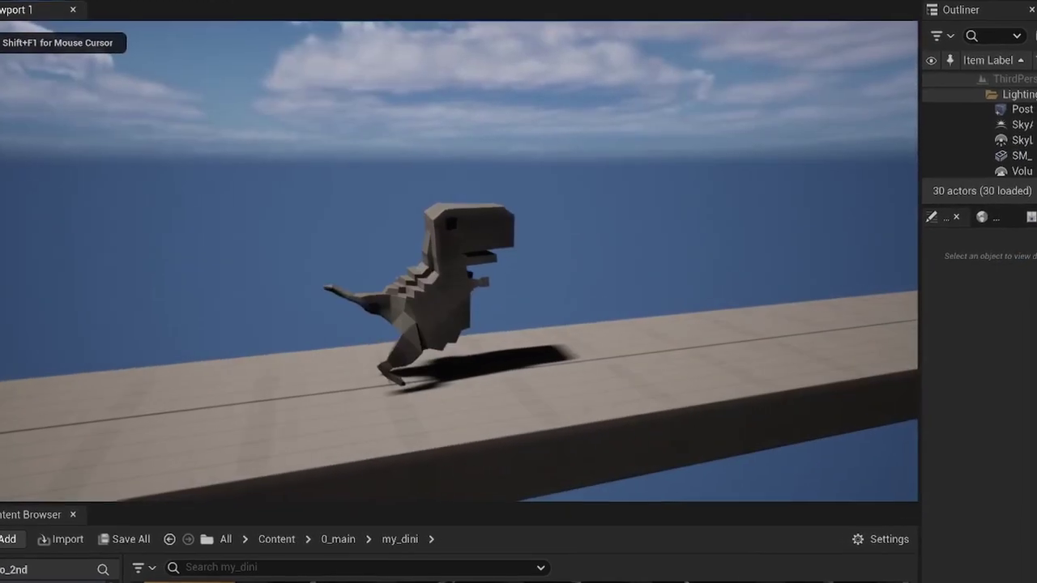
- Jump the dinosaur with Space during the play test, with 'Hit' printed on cactus contact
key("space")
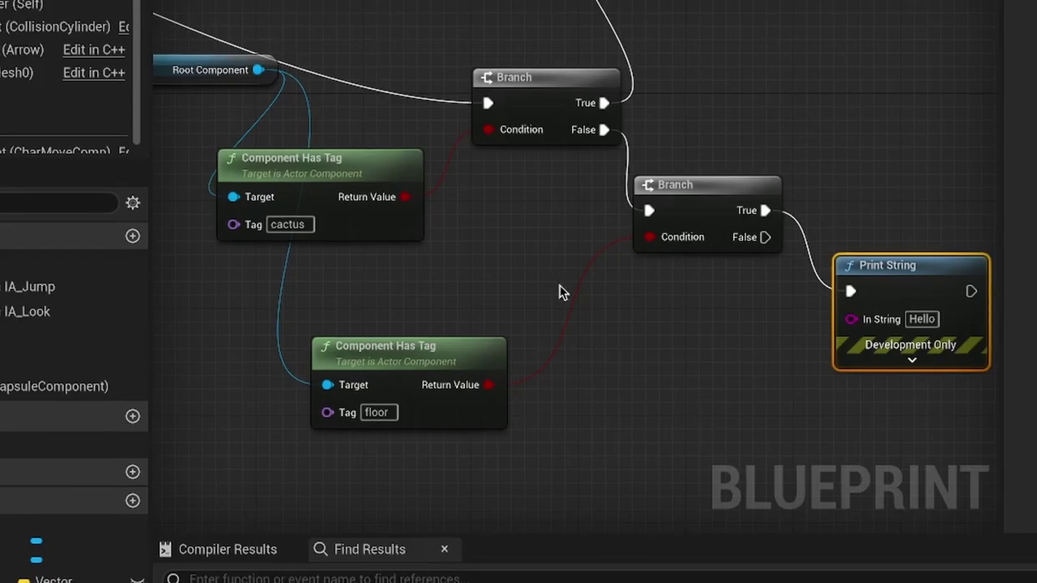
- Wire a Capsule Component reference into the Break Hit Result logic, check ForwardSpeed, and play-test the road
scroll(408, 322, "down", 4)
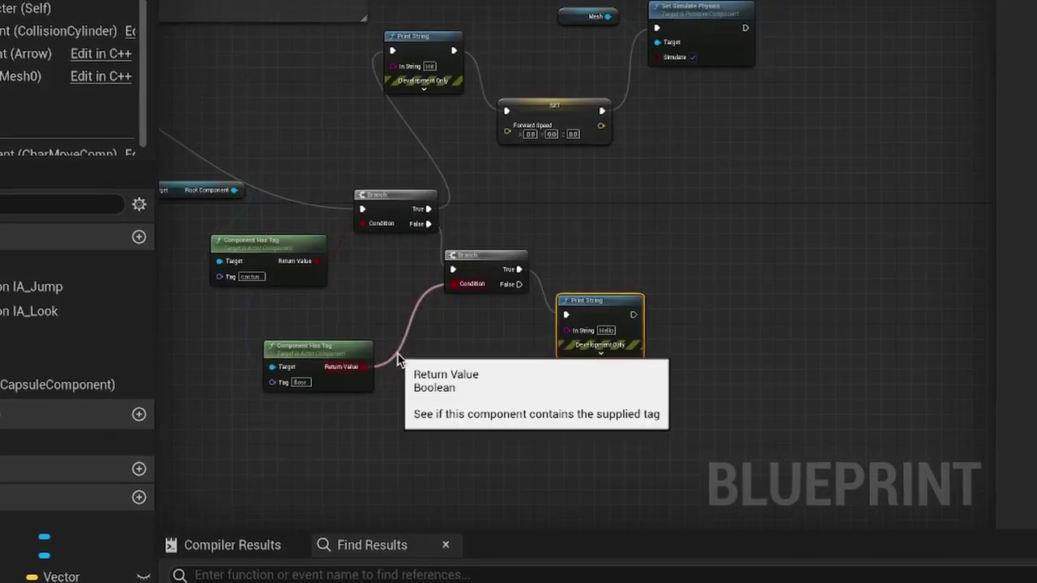
right_click_drag(478, 273, 701, 265)
scroll(567, 285, "down", 3)
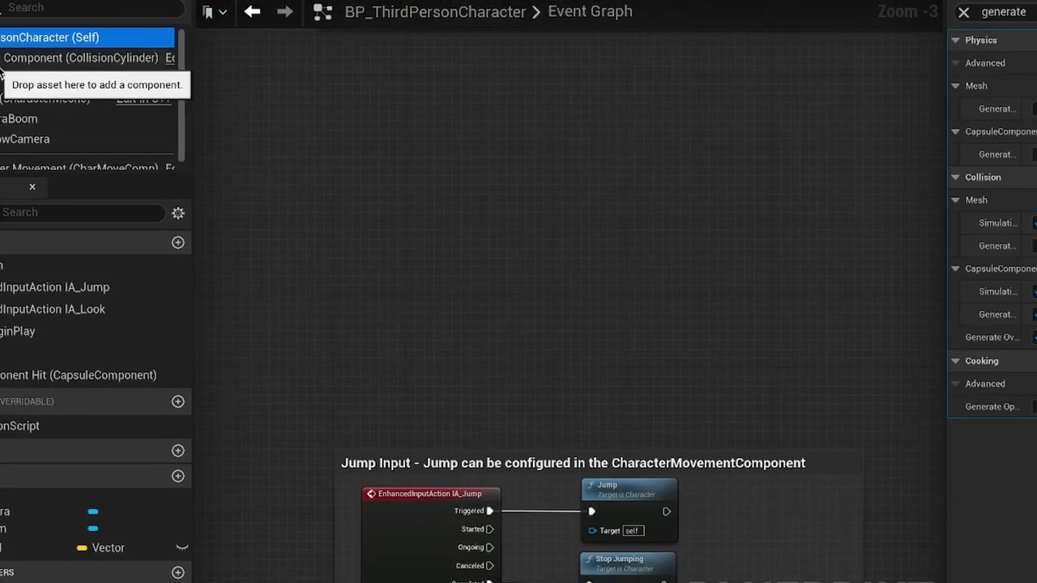
left_click_drag(2, 71, 445, 260)
left_click_drag(478, 260, 529, 260)
left_click(524, 210)
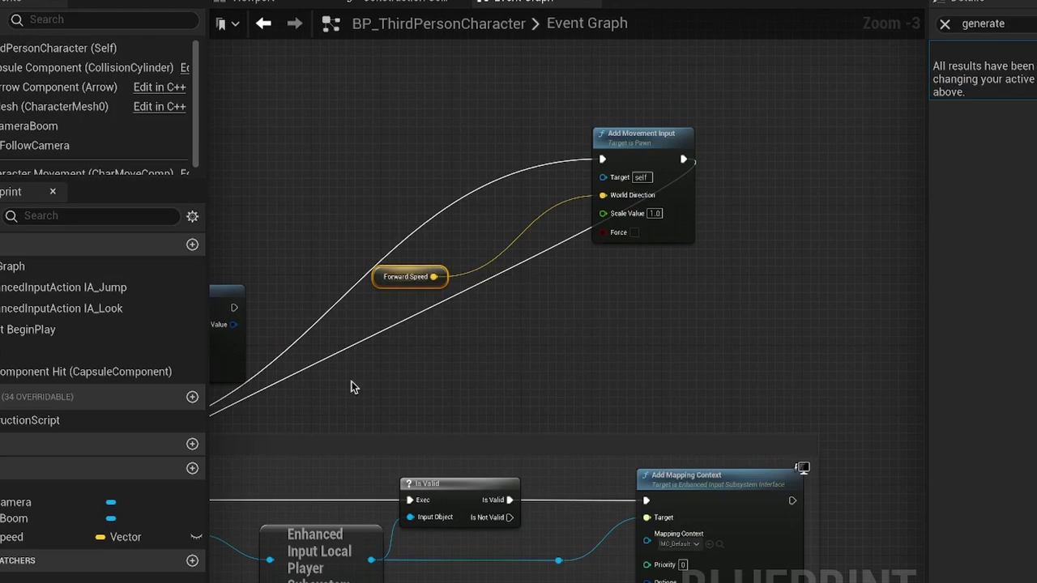
left_click(17, 533)
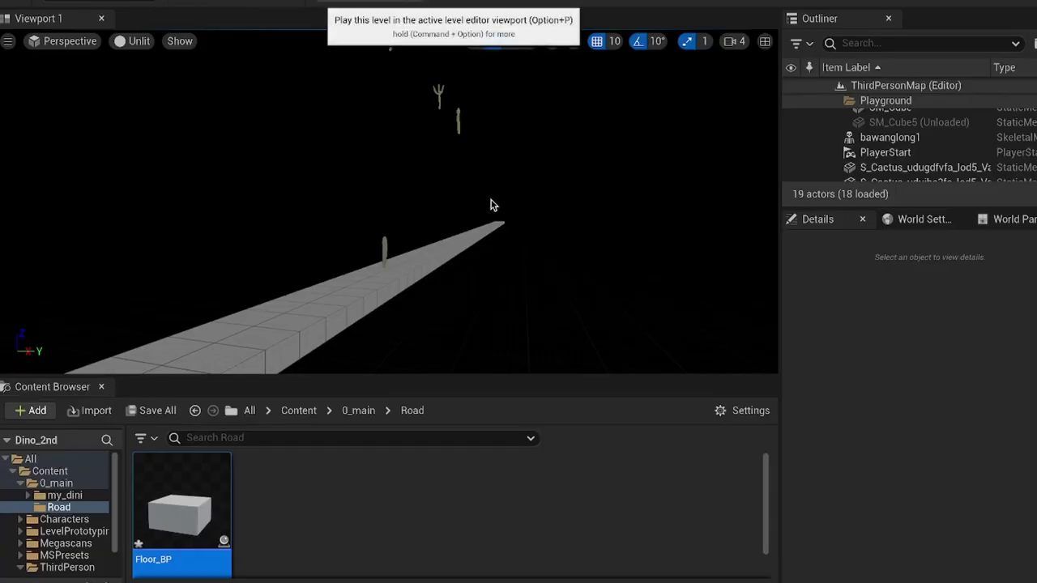
key("alt+p")
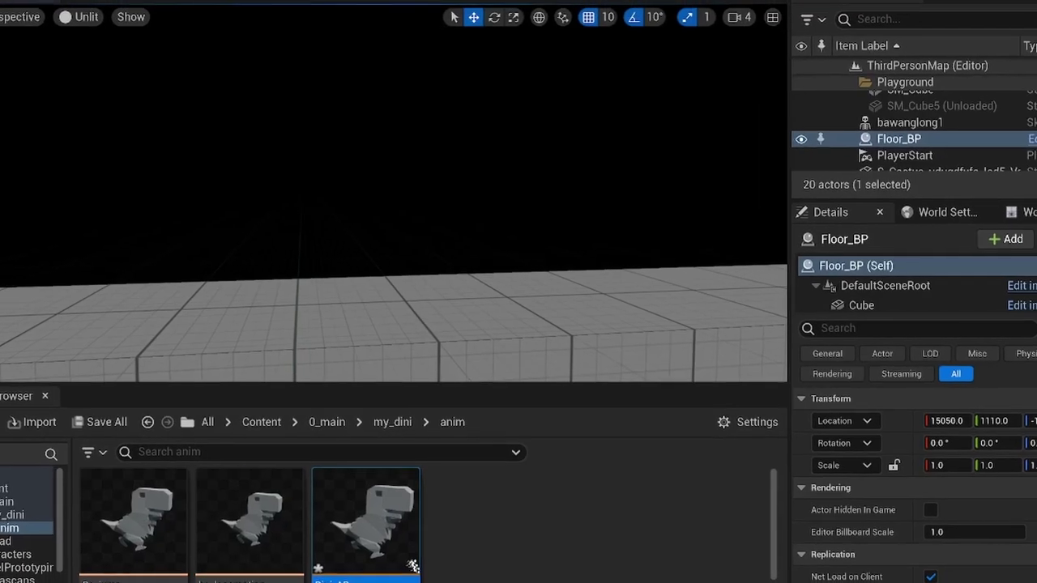
- Start Play-In-Editor and watch the blocky dino run along the long floor track
left_click(361, 45)
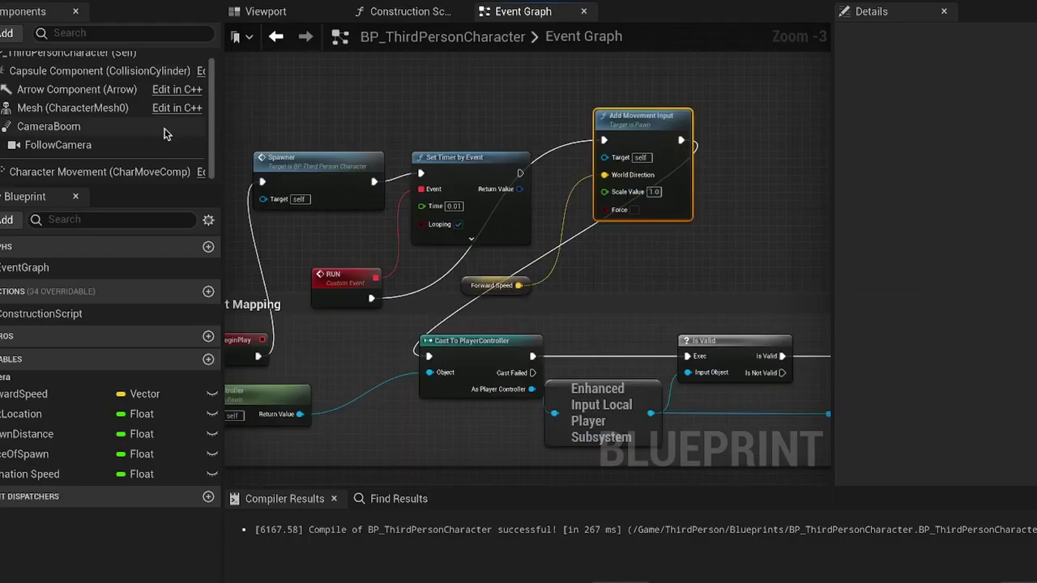
- Remove the Forward Speed node and add a Character Movement reference to the Event Graph
scroll(715, 203, "down", 5)
scroll(532, 273, "up", 5)
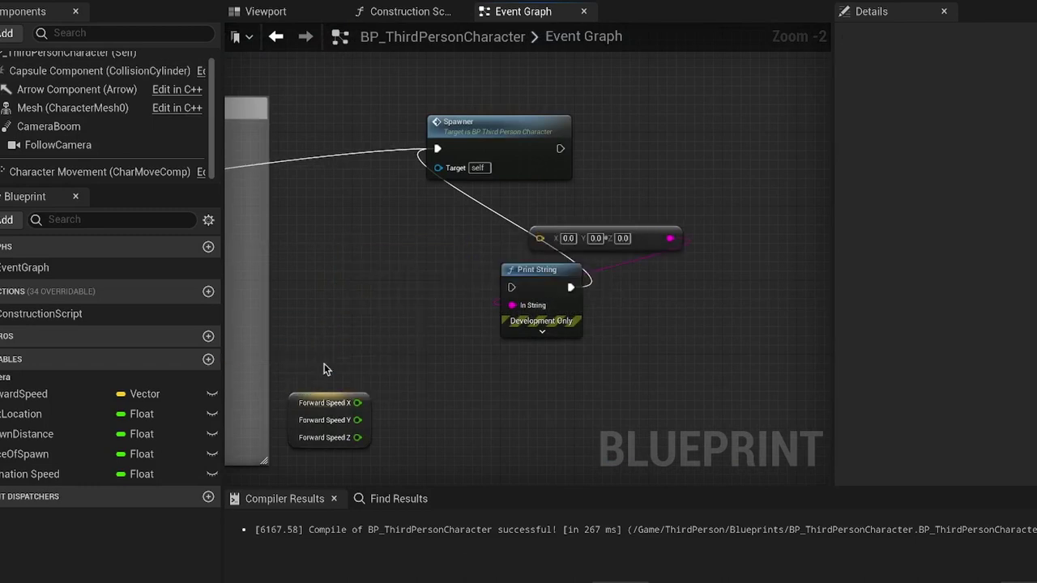
key("ctrl+z")
right_click_drag(323, 370, 471, 394)
right_click(488, 310)
type("get movement")
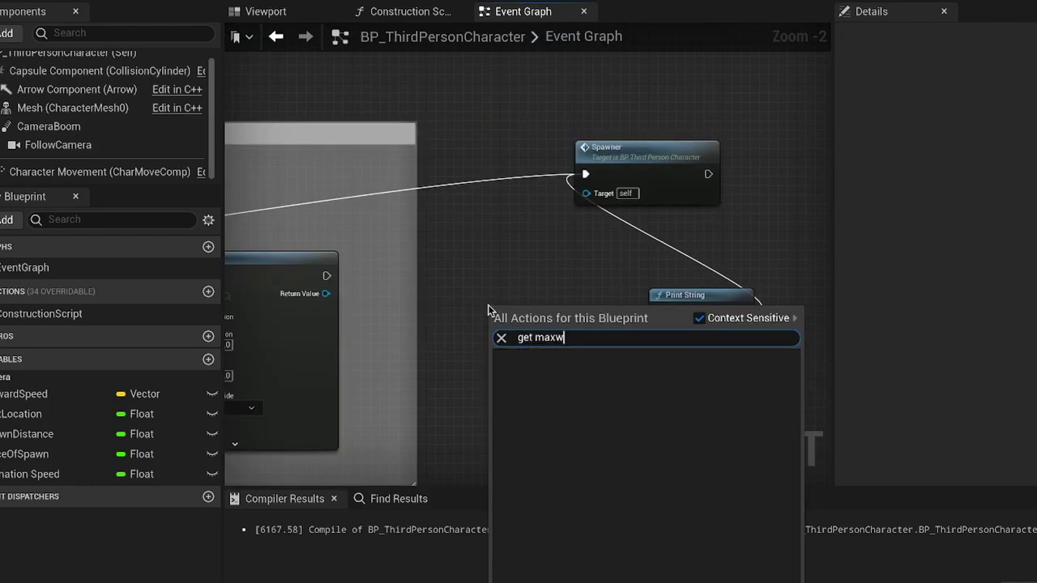
left_click_drag(97, 172, 454, 392)
- Add a Get Max Walk Speed node from Character Movement, then make the dino jump in play
left_click_drag(580, 401, 567, 343)
type("max")
left_click(671, 220)
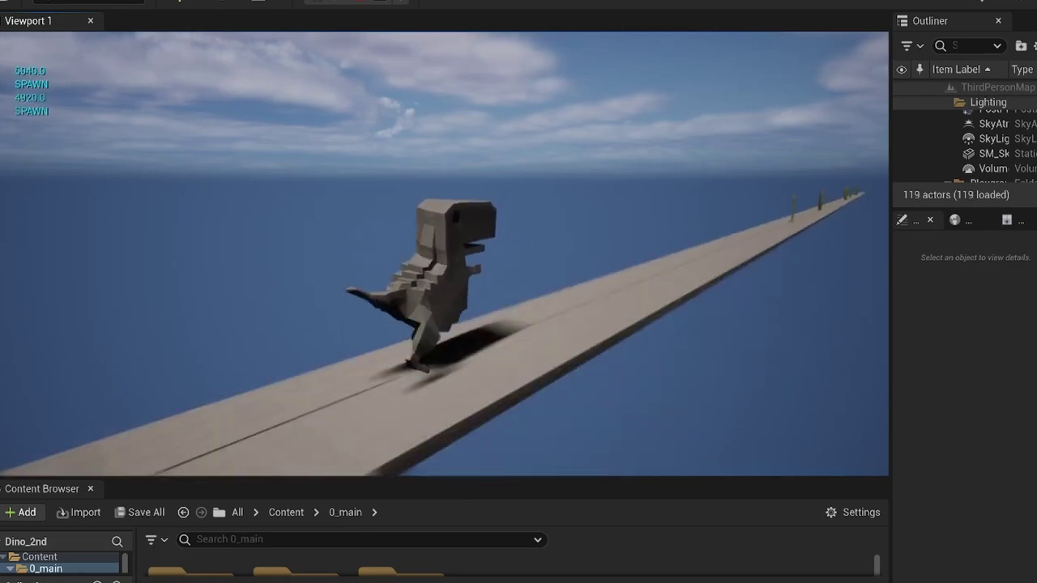
key("space")
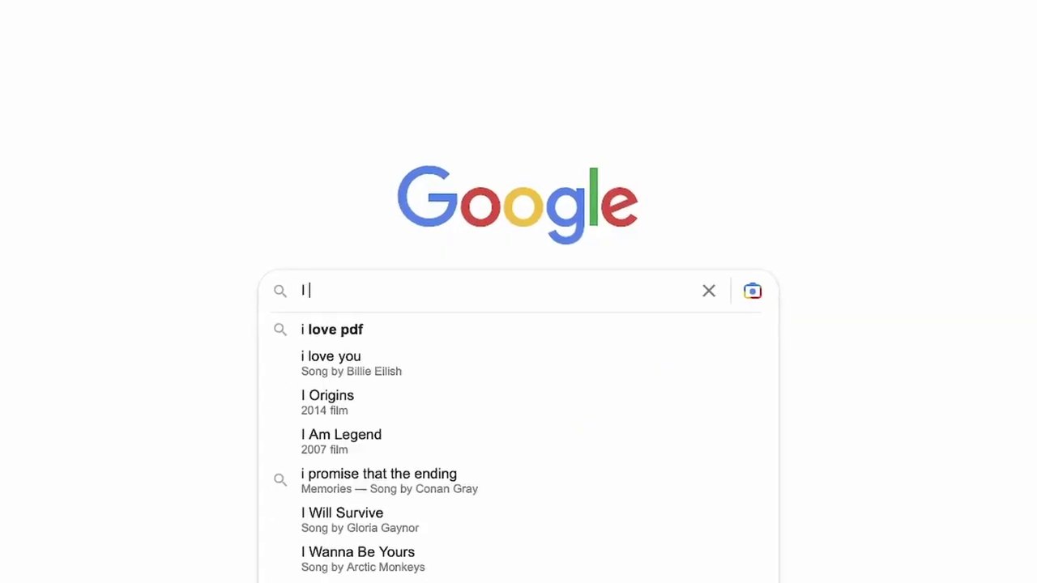
- Type 'CANT GOOGLE ANYMORE HOW TO' and a frustrated plea for help fixing the game into Google search
type("CANT GOOGLE ANYMORE")
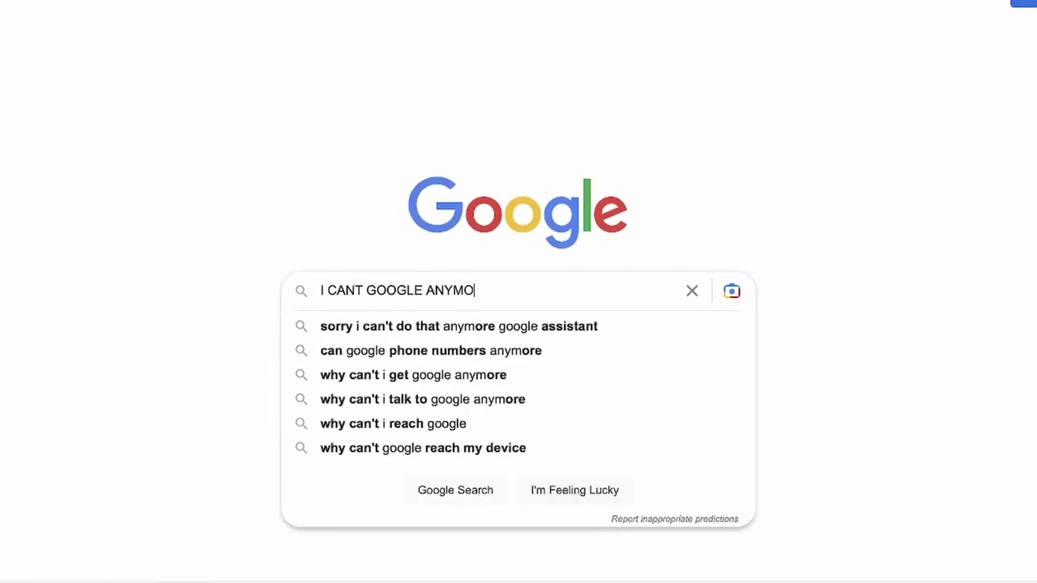
type(" HOW TO STOP")
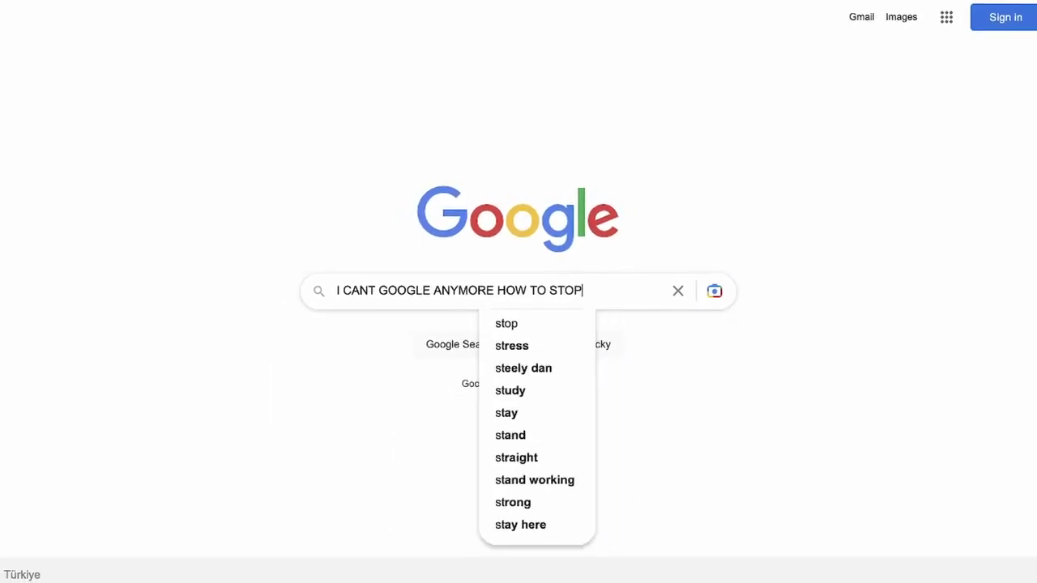
type("HEY BITCH TELL ME HOW TO FIX")
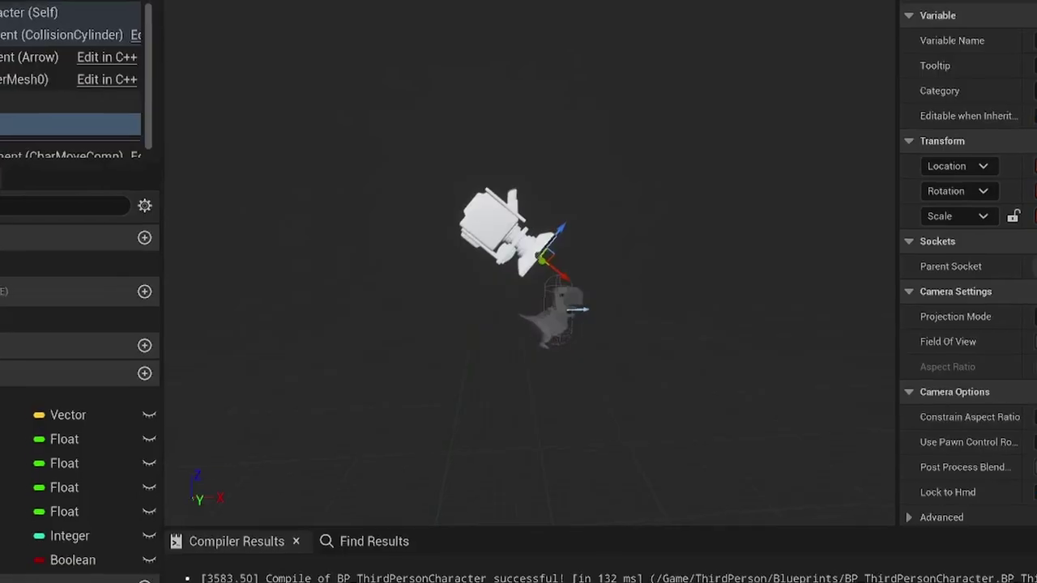
- Select the character's SpringArm component in the Components panel
left_click(46, 108)
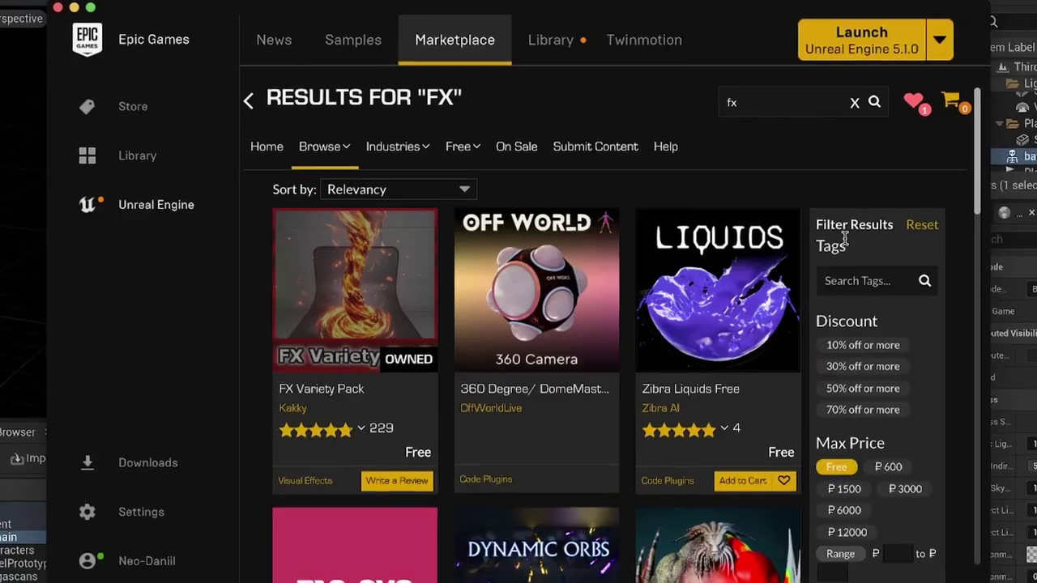
- Search the Marketplace for 'effect' packs and browse the Niagara Lighting Effect and Particle Effects pages
left_click(771, 173)
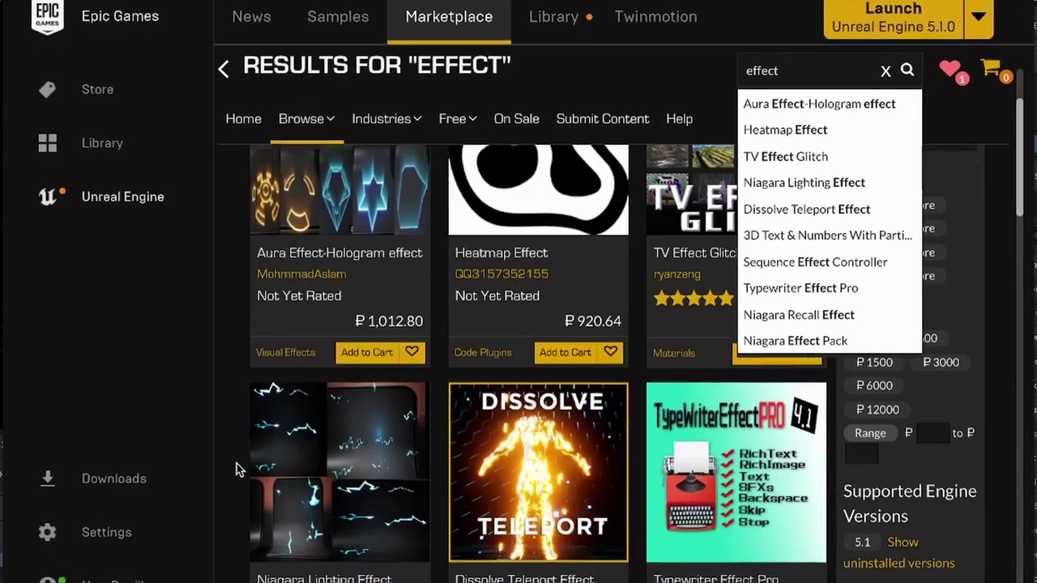
key("Return")
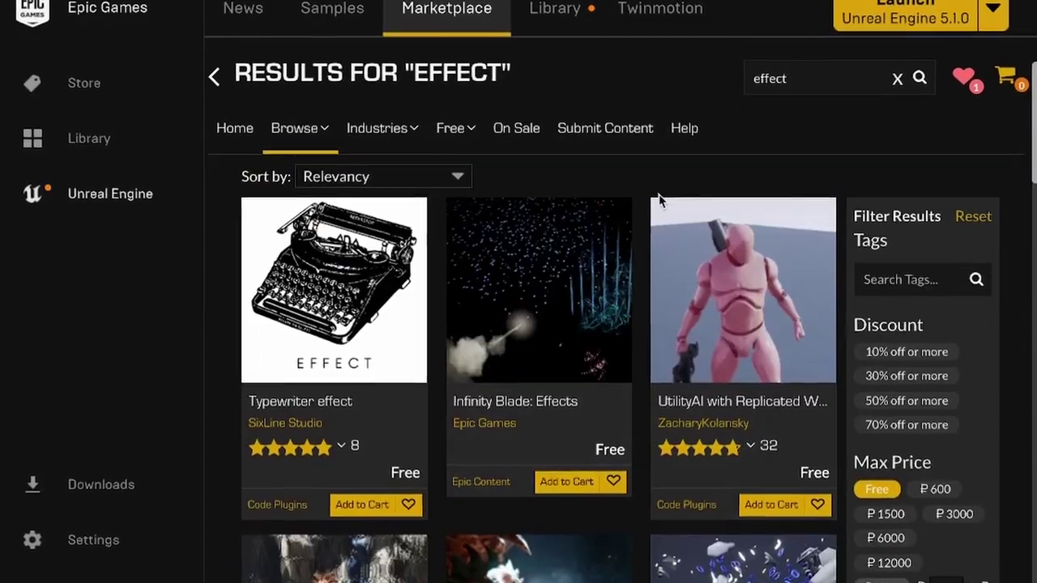
scroll(430, 331, "down", 10)
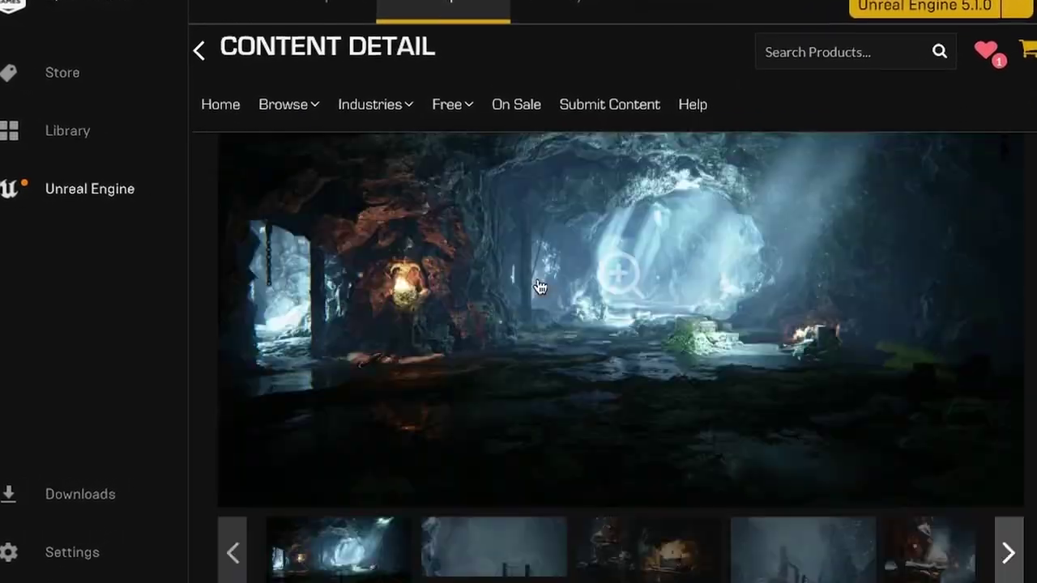
scroll(410, 317, "down", 3)
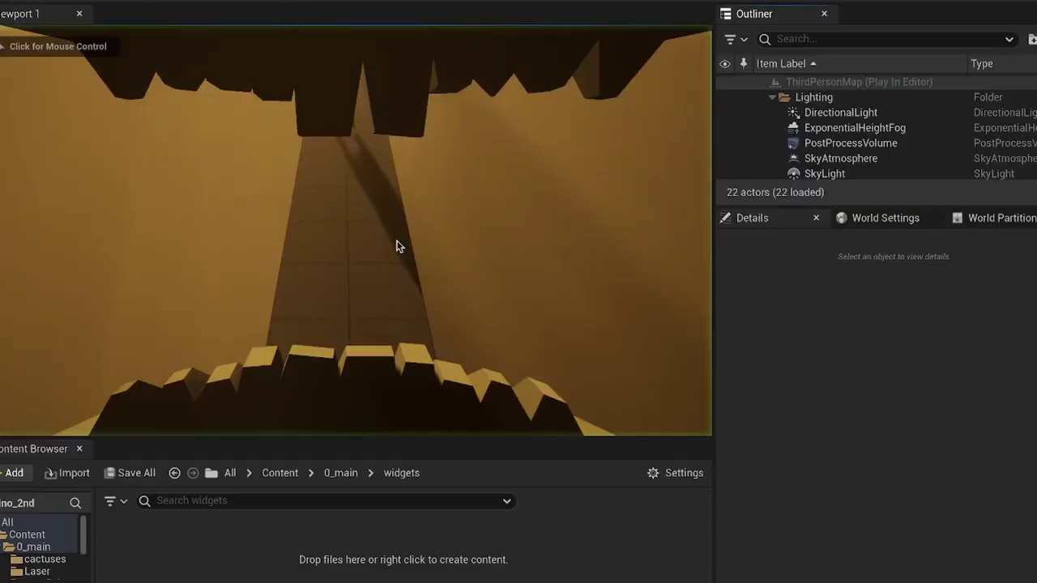
left_click(397, 246)
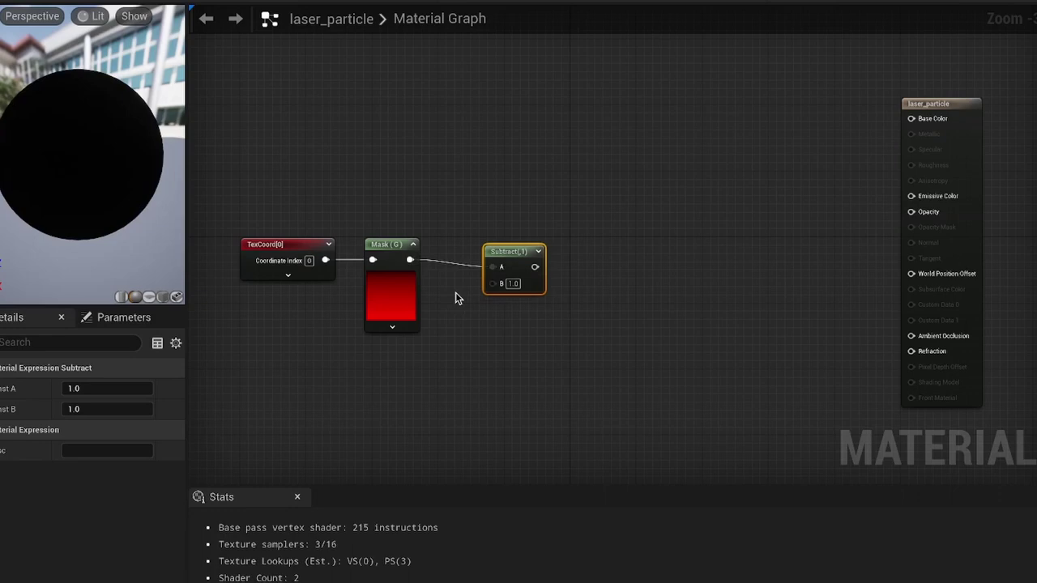
- Configure the laser Subtract node, ribbon material and Emitter Update module, then request a two-dinosaur desert menu image
right_click(520, 252)
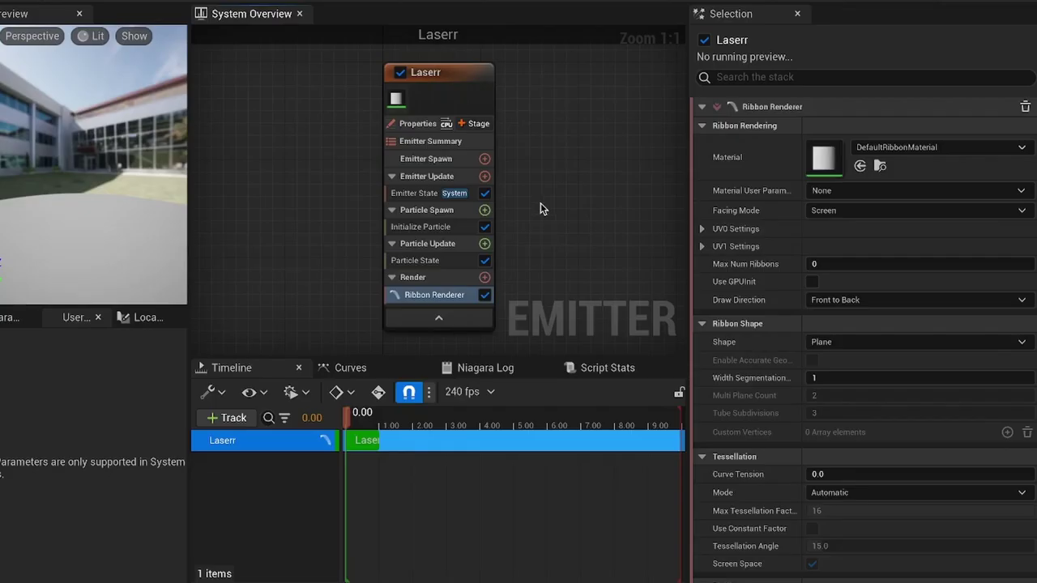
left_click(932, 145)
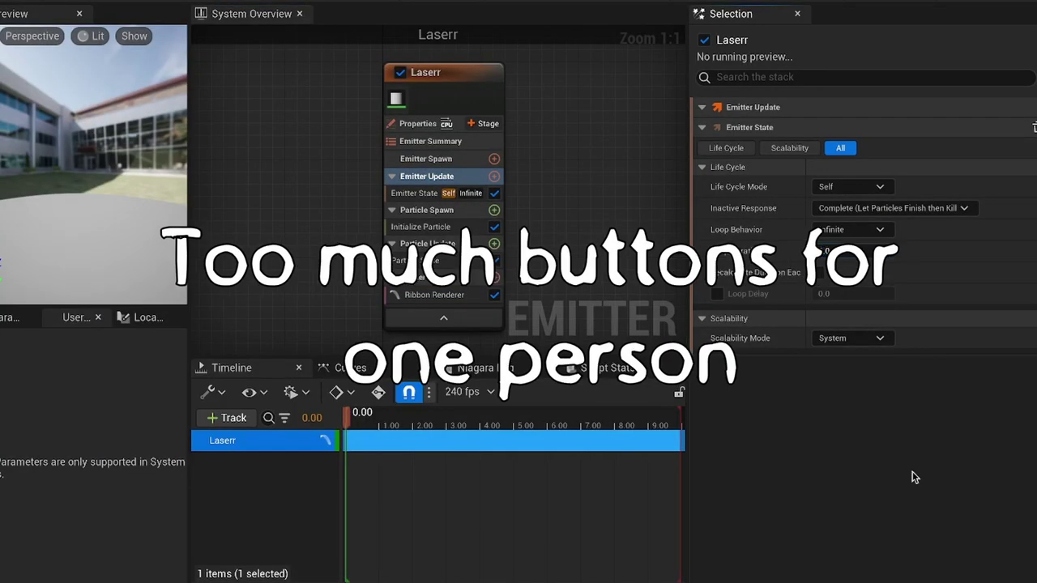
left_click(494, 177)
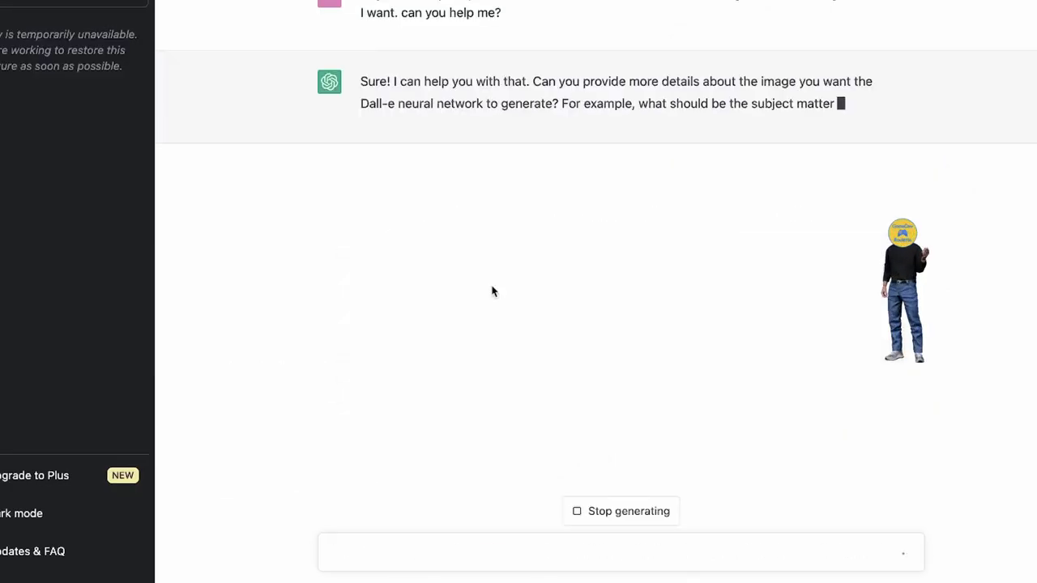
type("On the picture should be two dinosaurs. Smaller one on the right – he's gonna looks like a dinosaur from a google chrome Dino game. He gonna run two the right side of the image. Second dinosaur – bigger one – gonna look like a Godzilla with a big futuristic laser gun in his hand. He is chasing smaller dinosaur. Everything needs to be set in desert with almost yellow air and sun lighting trough the sandstorm.")
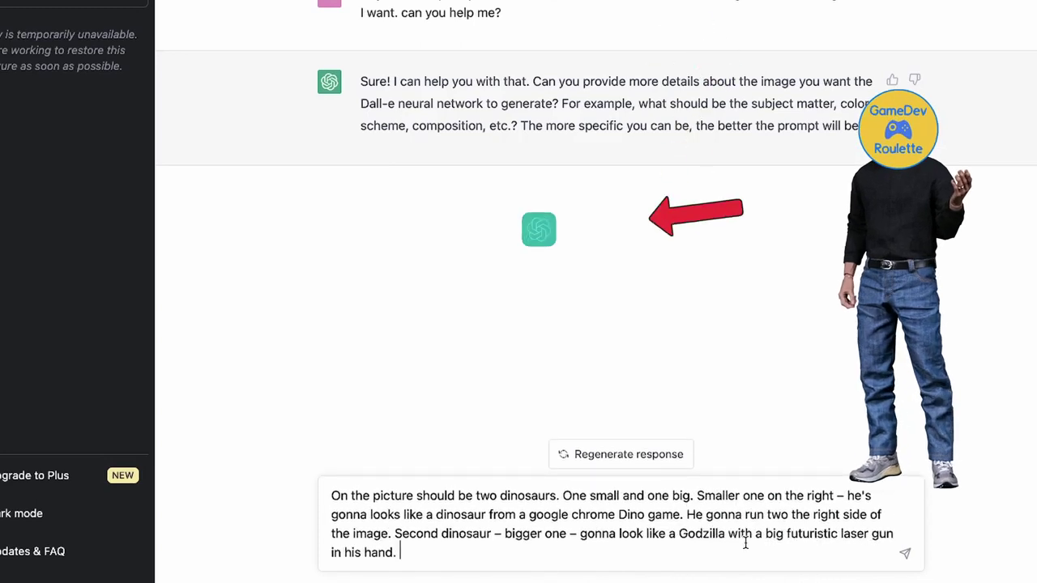
type(" And there should be cactuses. This picture gonna be used like a pos")
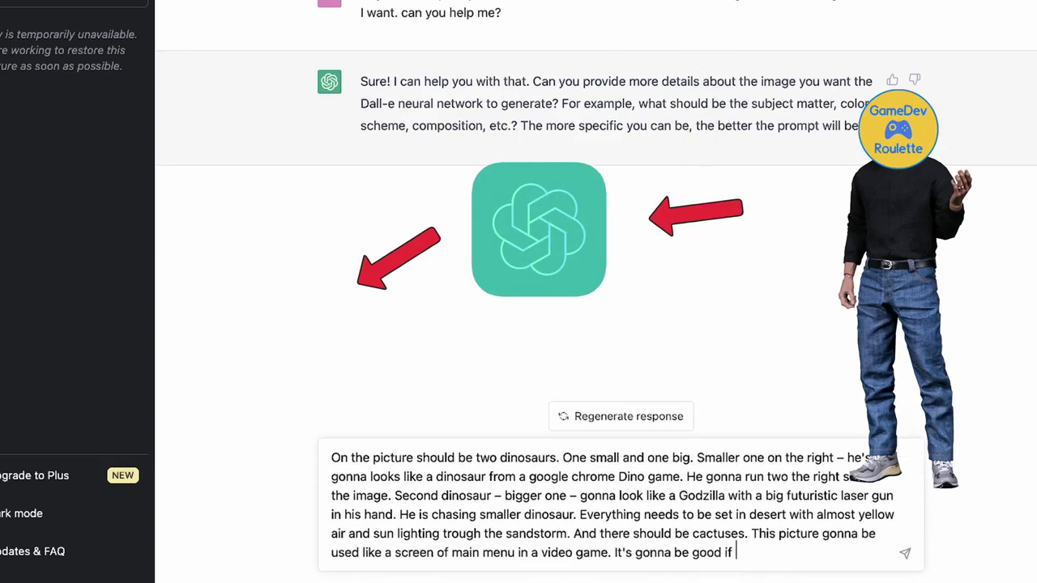
type("the picture will be able to show the mood of a game: one Dino chasing another one with a laser gun!")
key("Return")
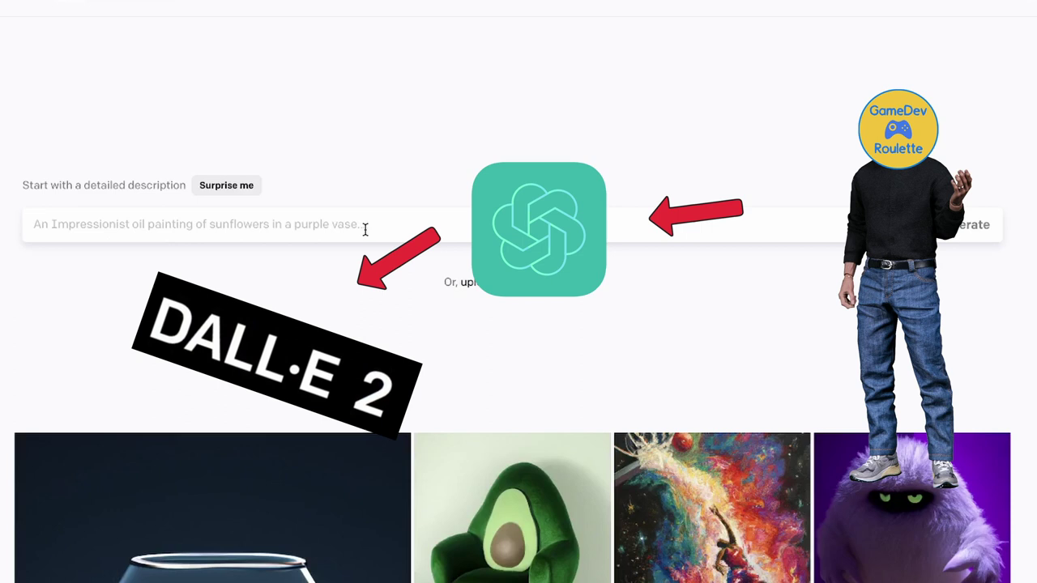
- Generate DALL-E images, then extend the prompt with sandy fog and two dinosaurs, smaller one running right
left_click(978, 224)
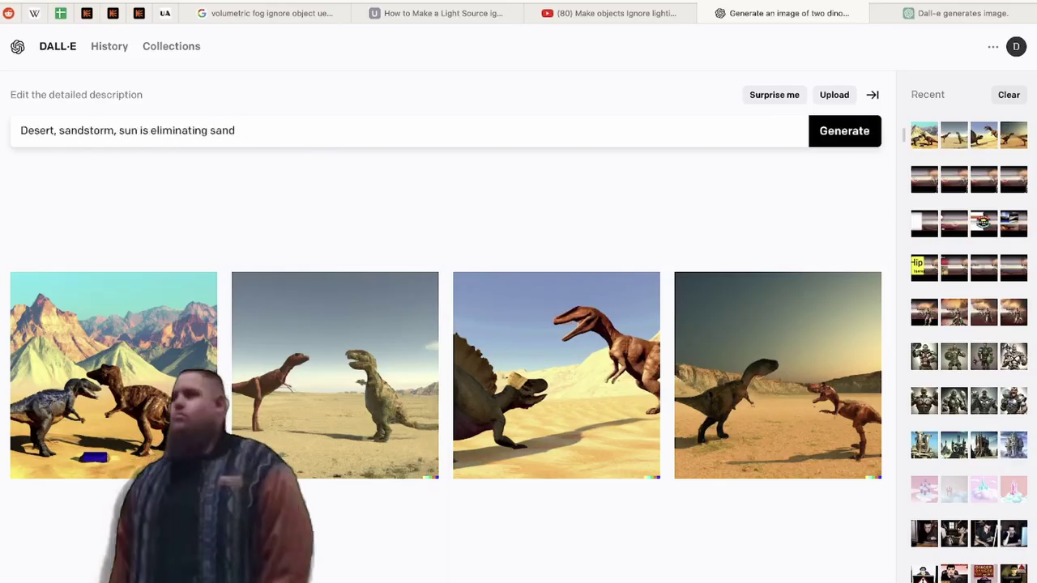
type("y fog in the air. there is 2 dinosaurs. Smaller one on the right running to the right. And bigger one")
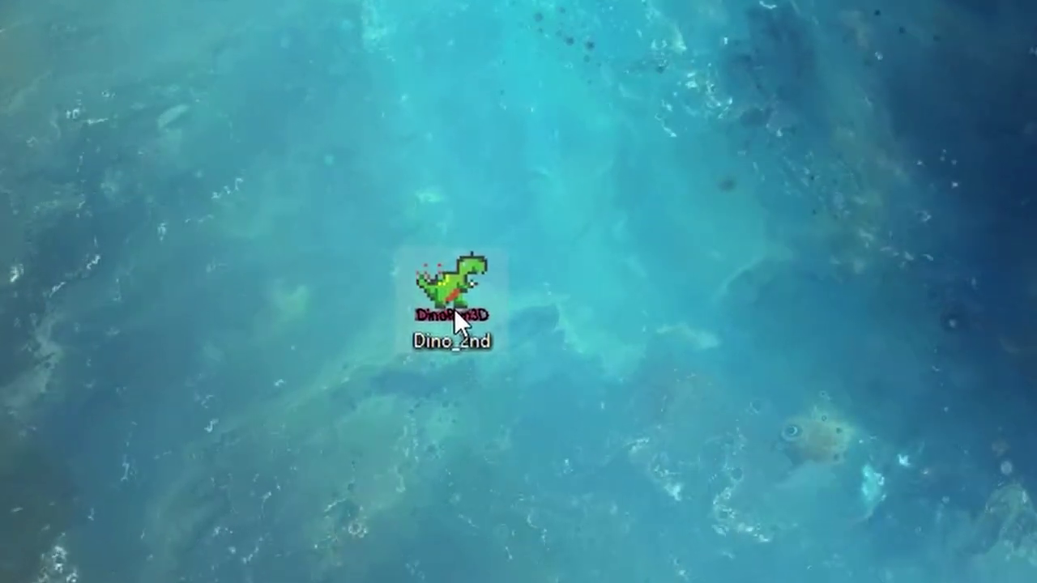
- Launch the packaged Dino_2nd game from the desktop to reach its DinoRun3D menu
double_click(452, 308)
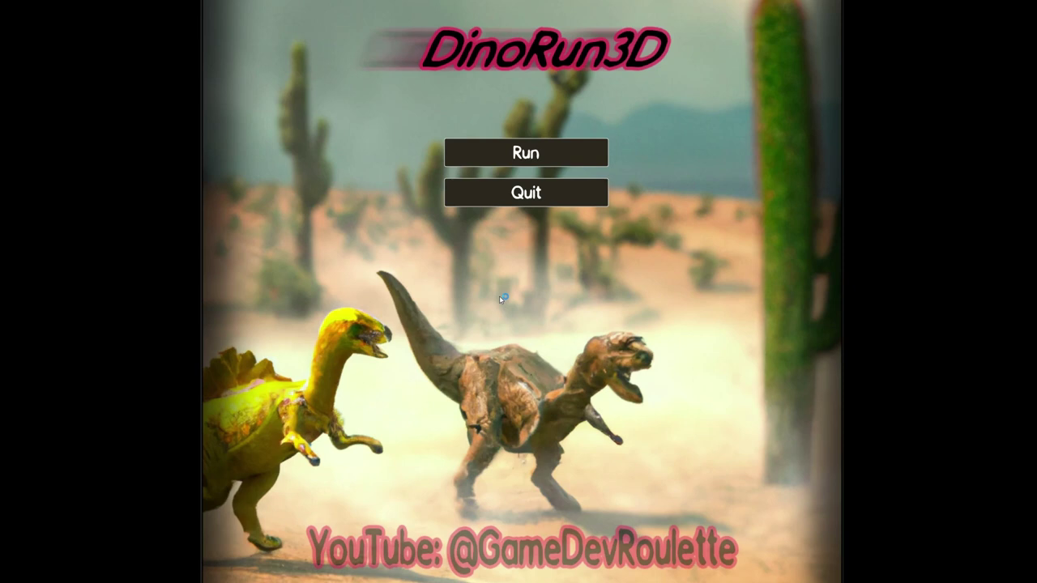
- Choose Run on the DinoRun3D title menu to begin the desert chase
left_click(540, 151)
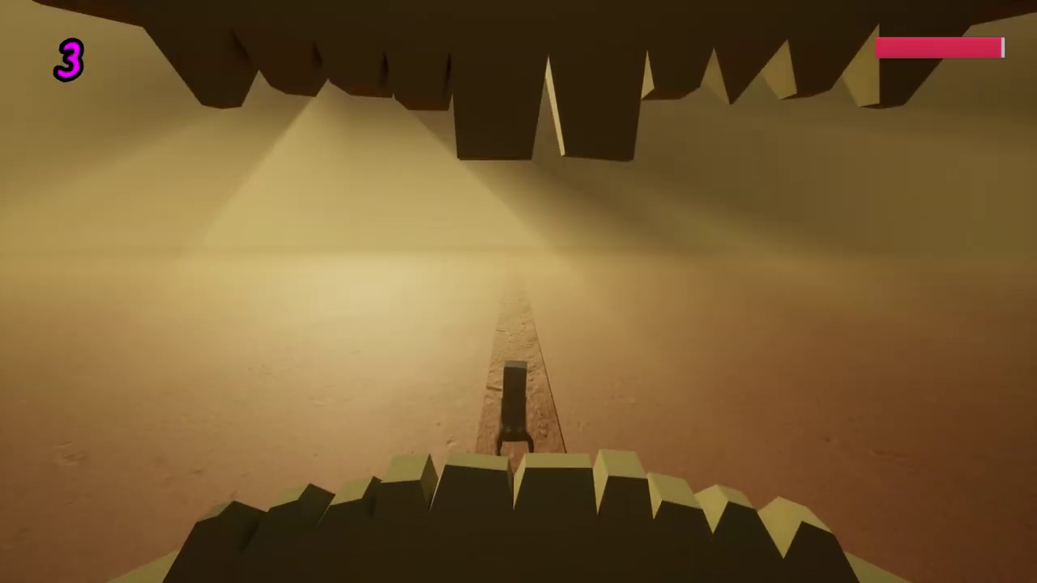